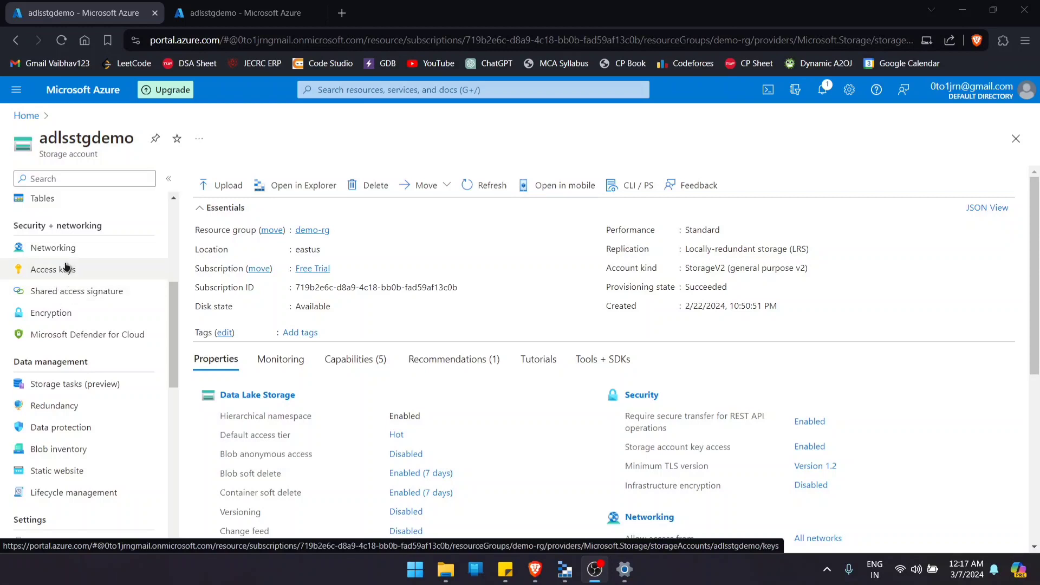
- Open the storage account's access keys, reveal both keys and their connection strings, and hide key2's connection string again
click(65, 270)
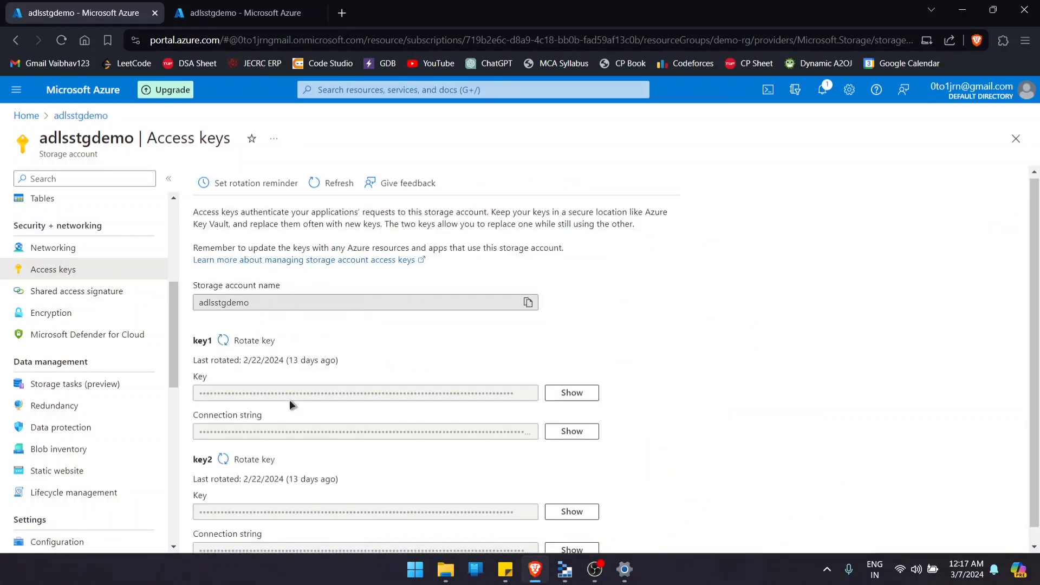
scroll(290, 400, down, 1)
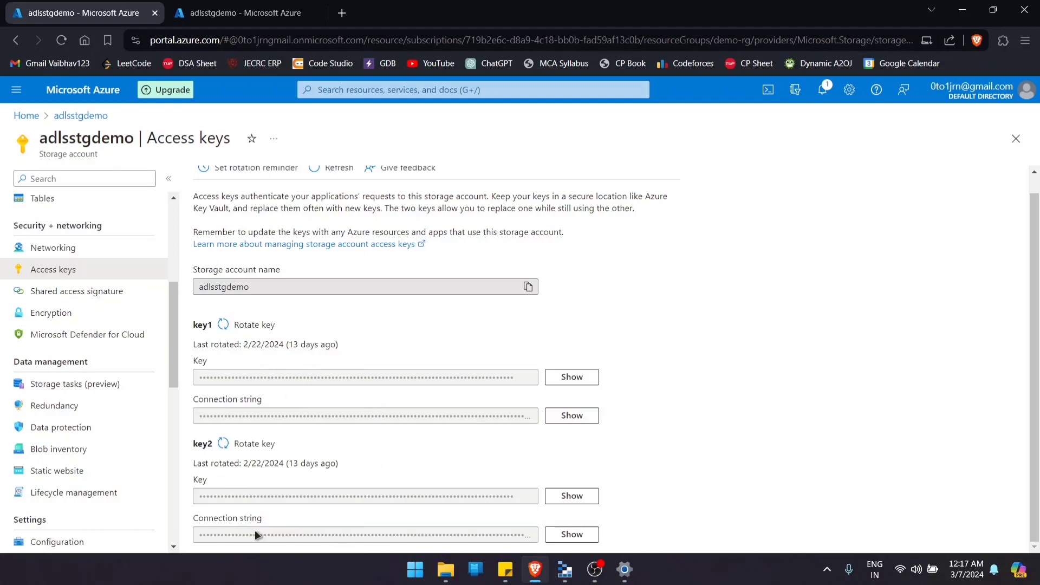
click(570, 377)
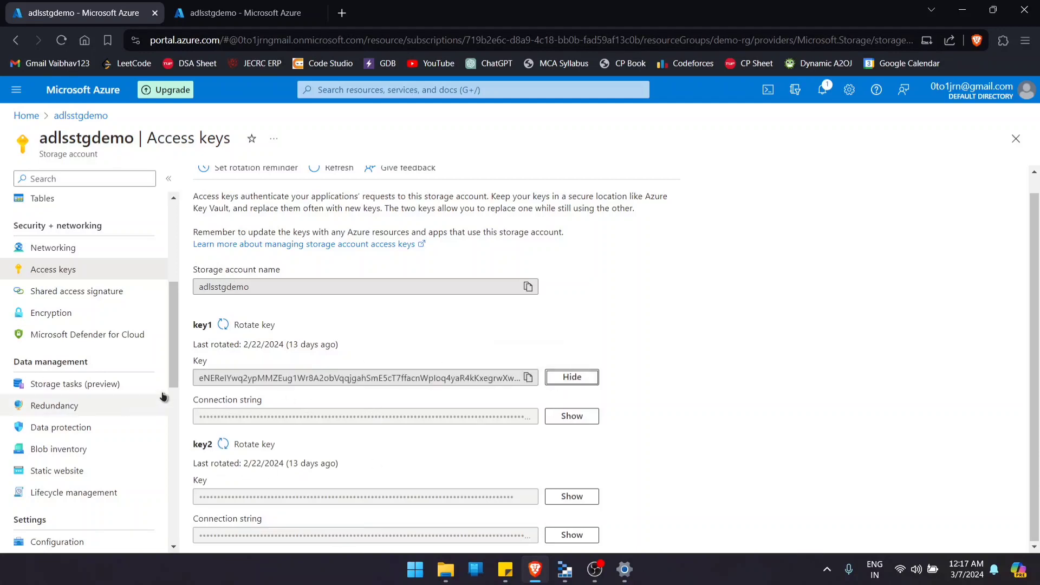
click(568, 417)
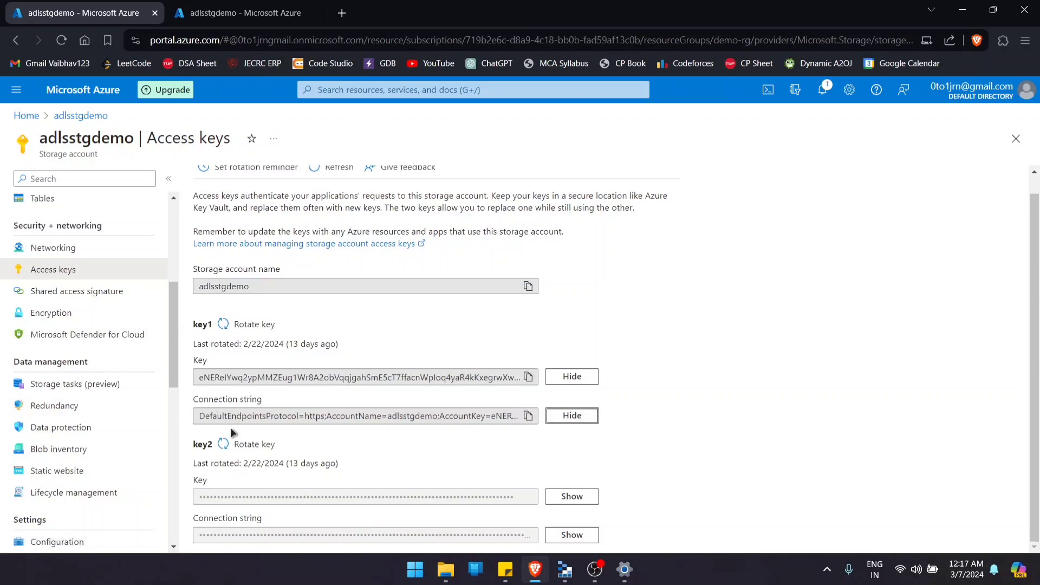
click(572, 496)
click(585, 536)
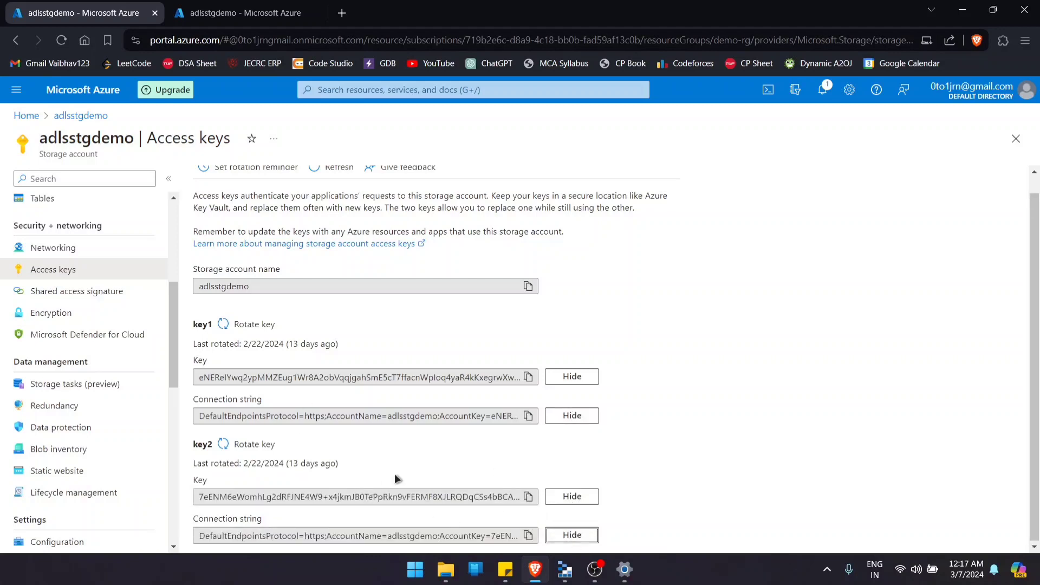
click(572, 535)
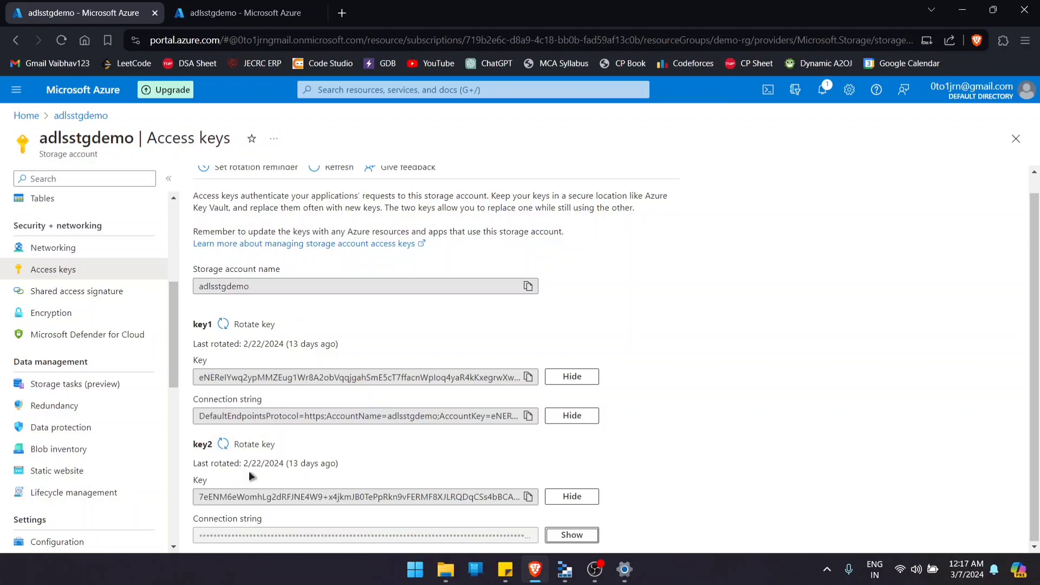
scroll(271, 434, up, 1)
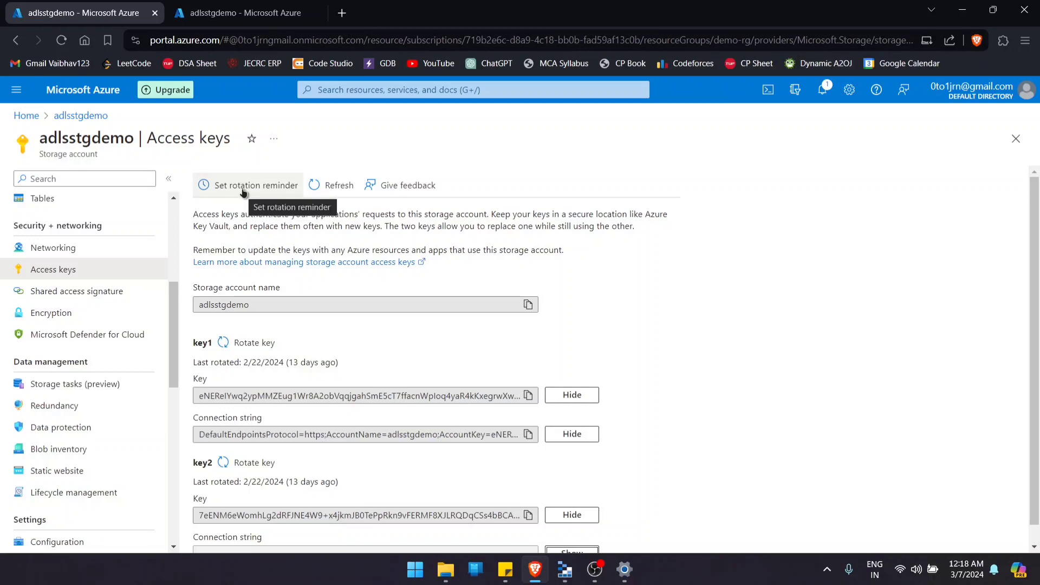
scroll(242, 201, down, 1)
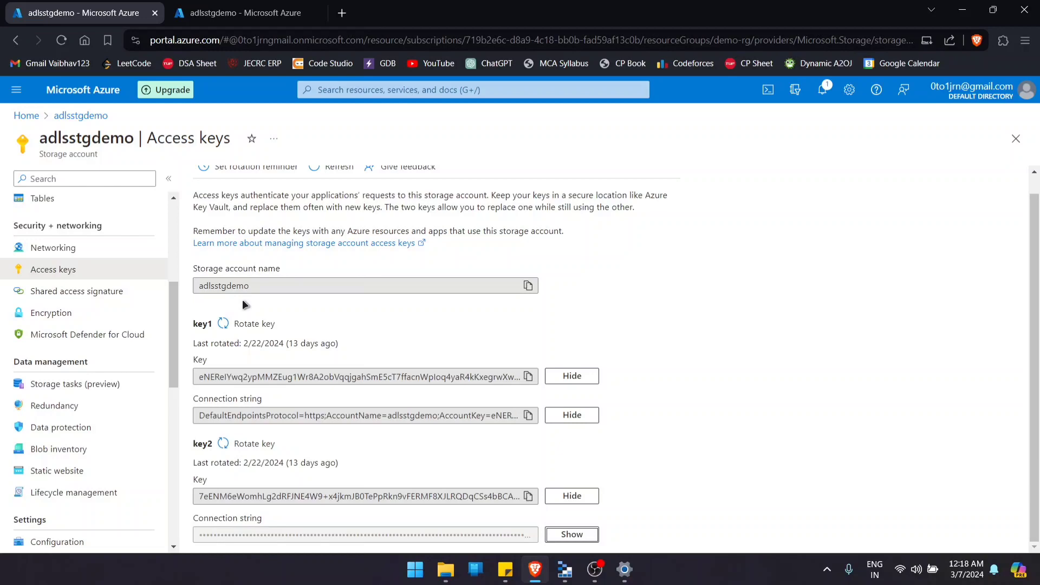
- Examine the storage account's shared access signature settings, from allowed services, resource types and permissions to validity dates, protocols and signing key
click(53, 292)
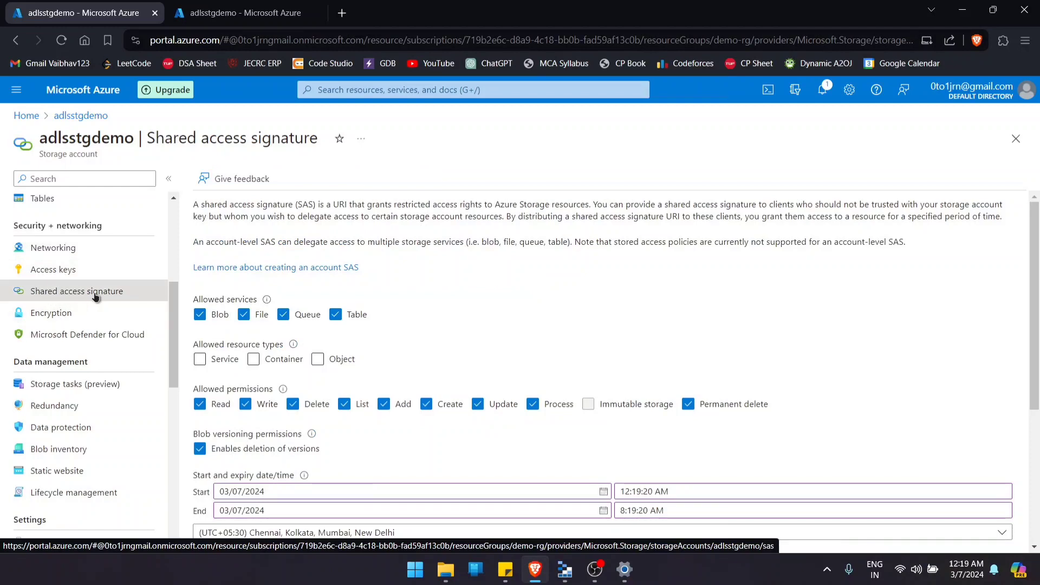
scroll(241, 248, down, 3)
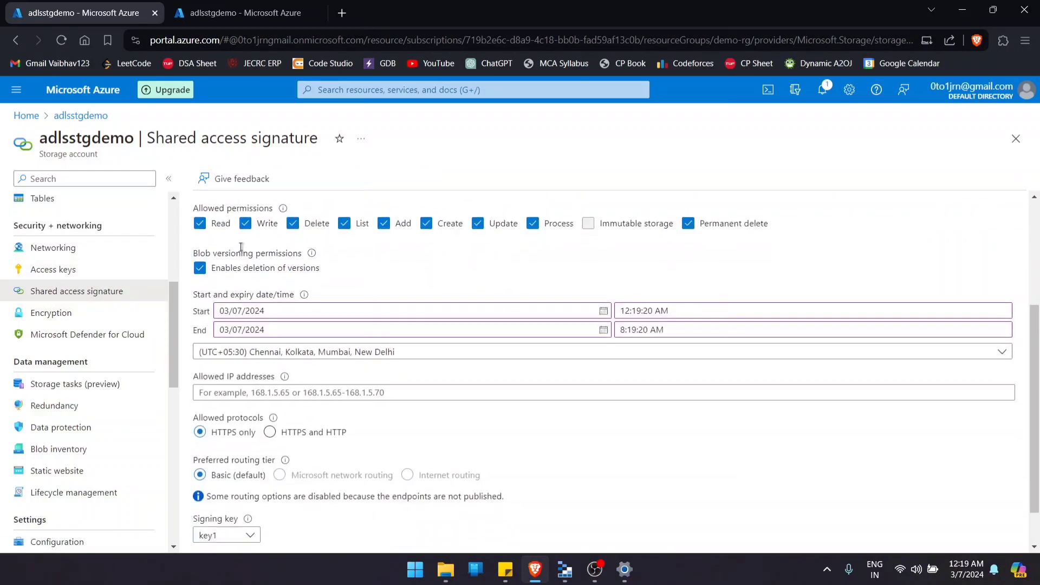
scroll(227, 363, up, 3)
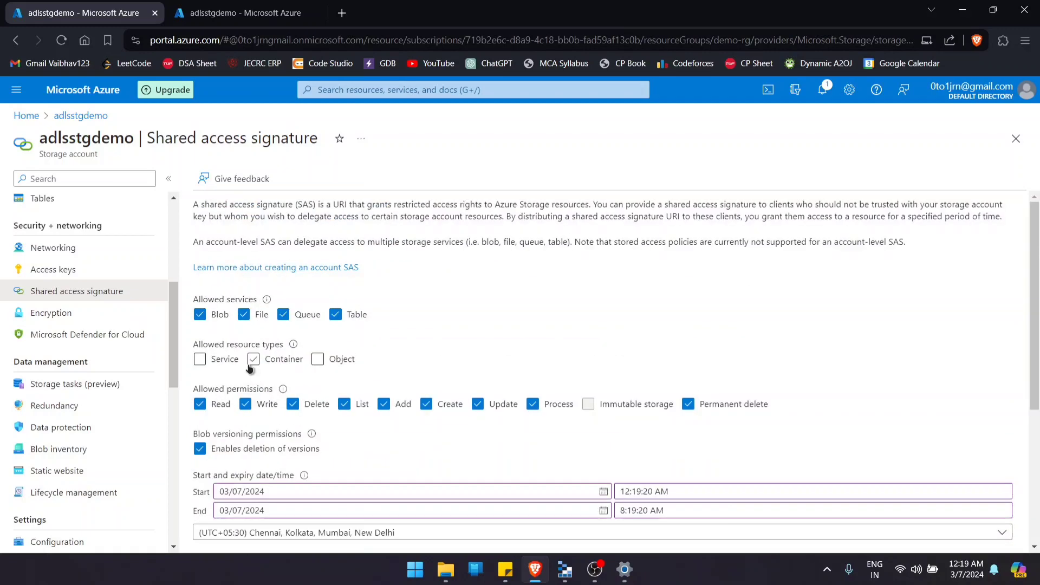
scroll(211, 326, down, 3)
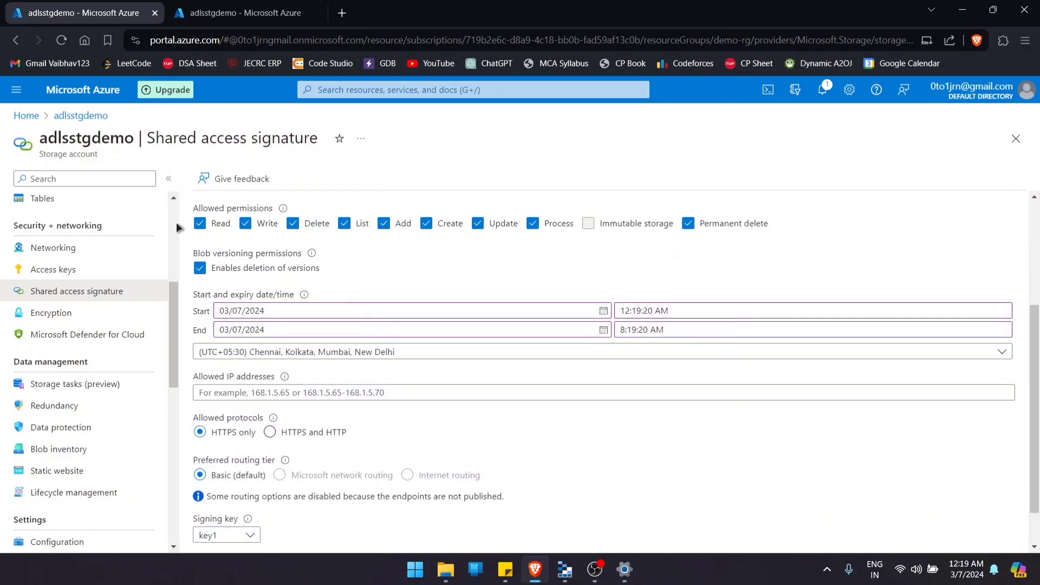
scroll(223, 341, up, 3)
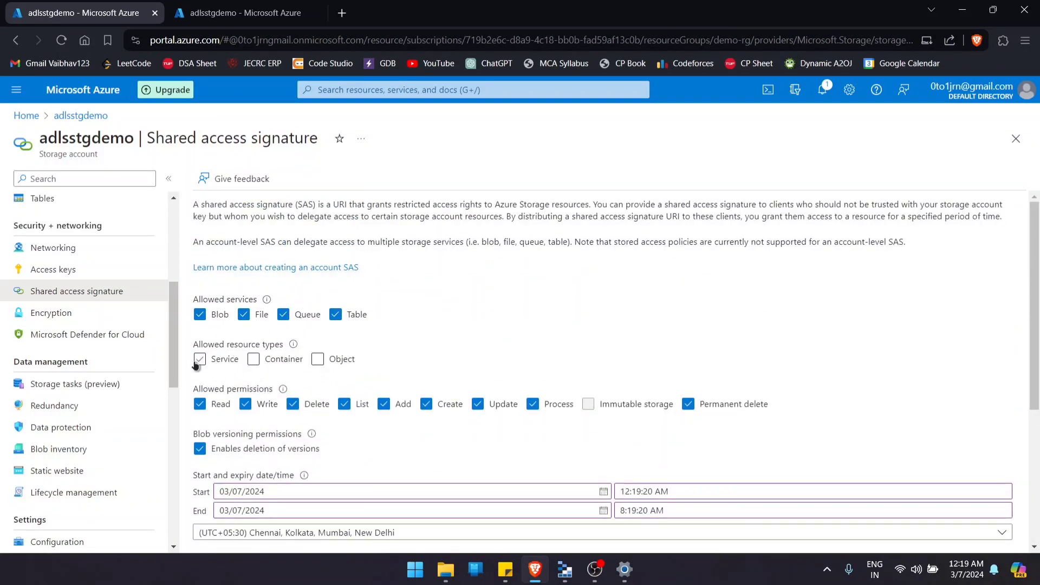
scroll(343, 440, down, 2)
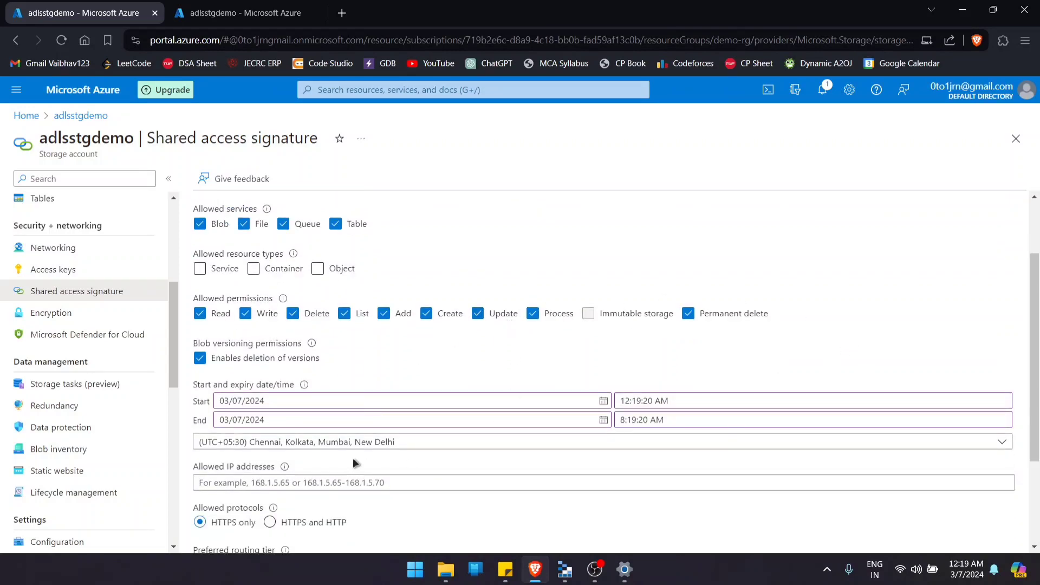
scroll(355, 458, down, 3)
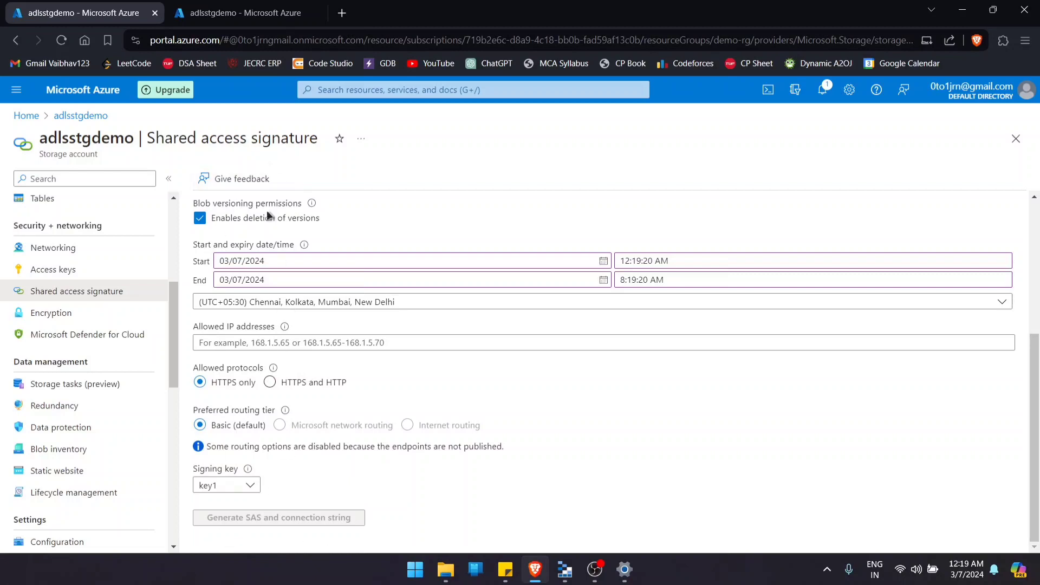
click(236, 486)
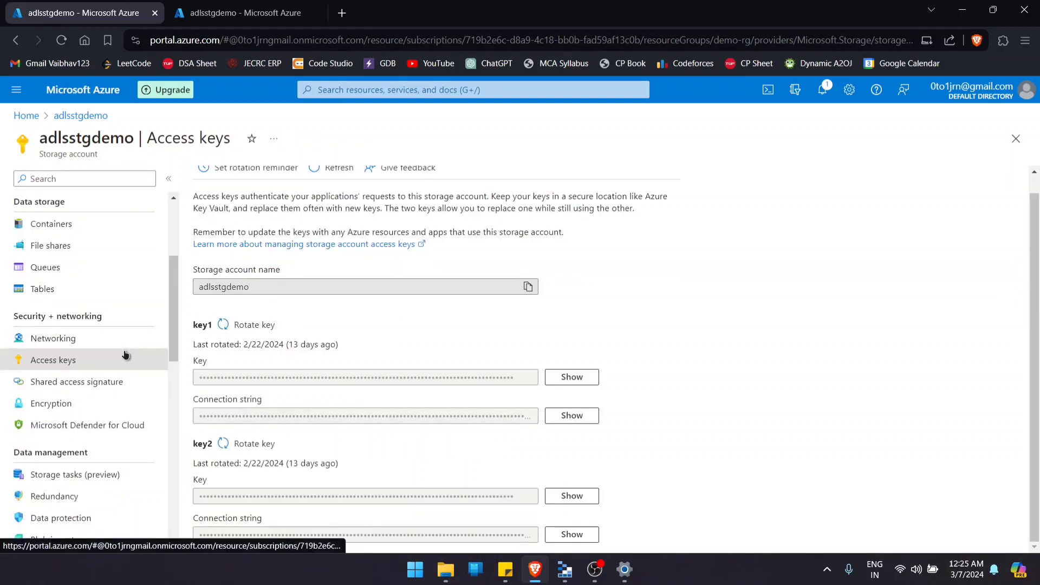
- Return from the access keys to the shared access signature page and review its permission, validity and protocol options
click(122, 379)
scroll(246, 438, down, 3)
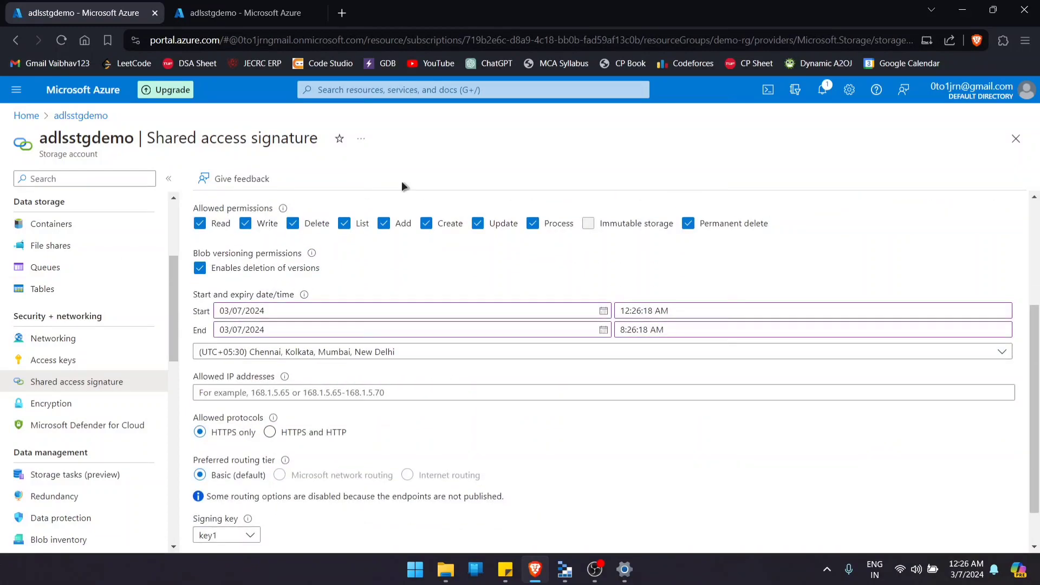
scroll(517, 407, up, 3)
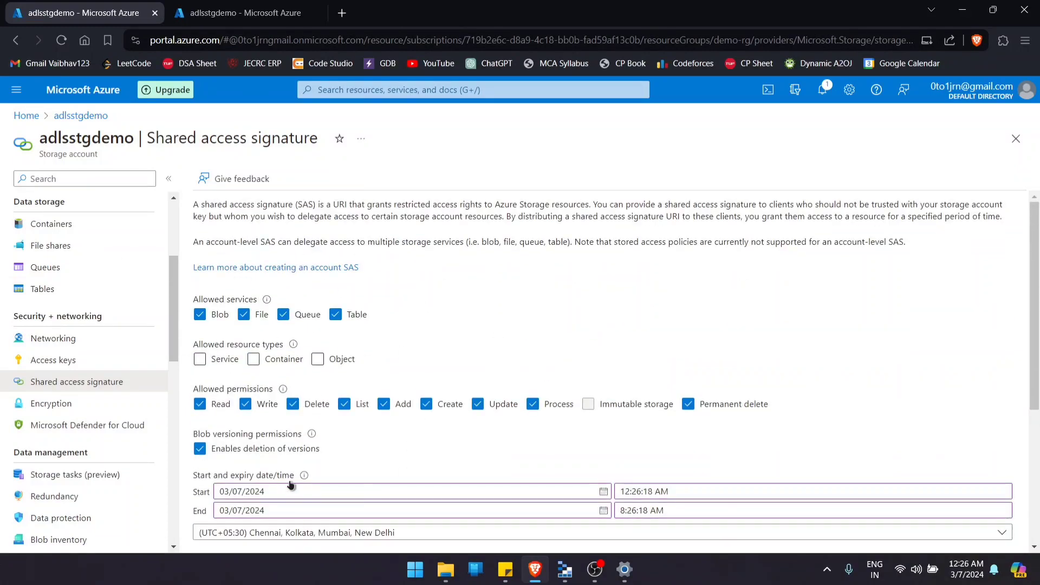
scroll(416, 353, down, 2)
scroll(219, 204, up, 5)
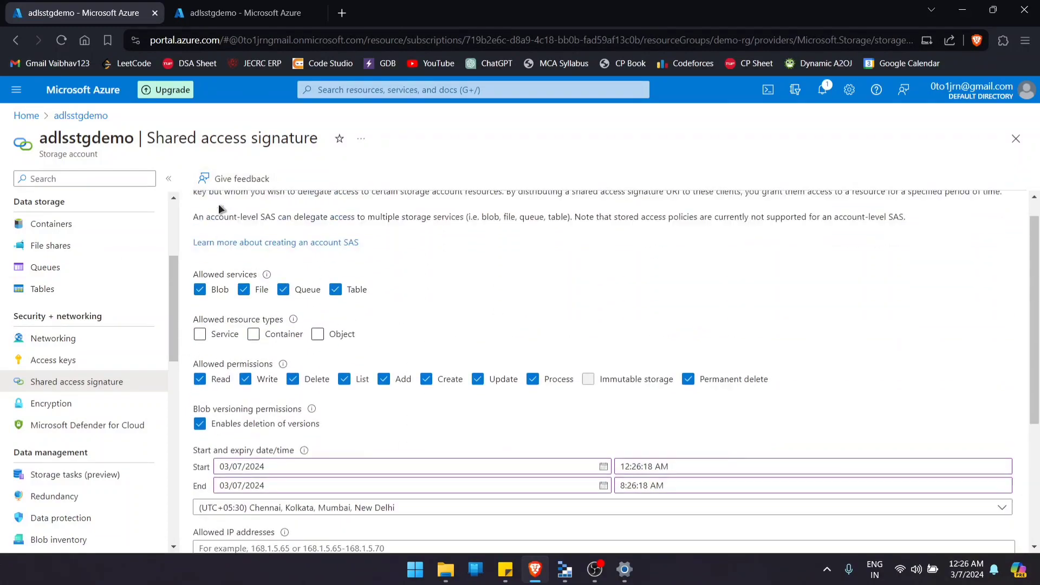
scroll(376, 281, down, 6)
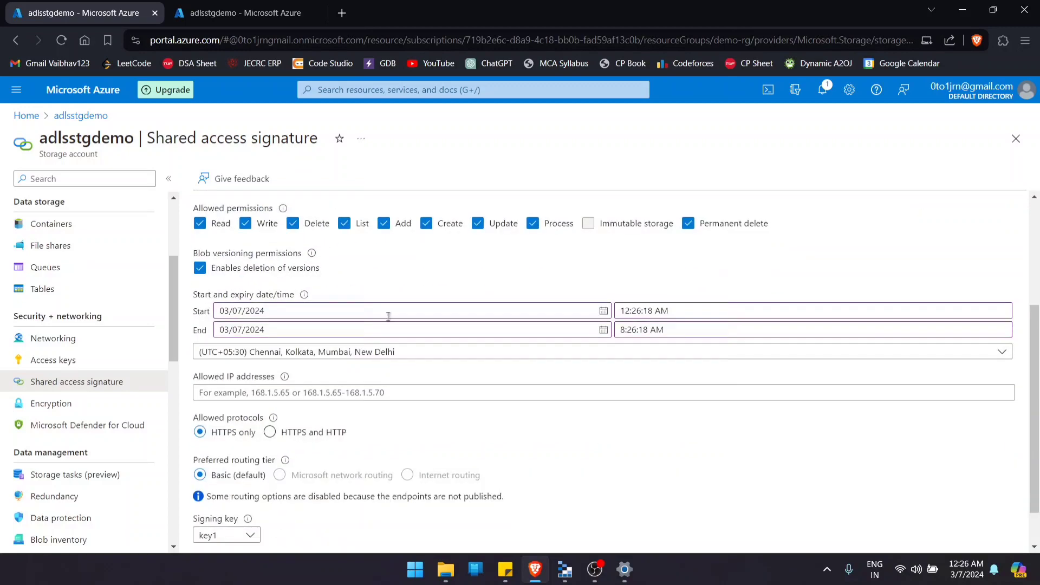
- Compare the access keys page with the shared access signature page, including the explanation of the start and expiry date/time
click(65, 360)
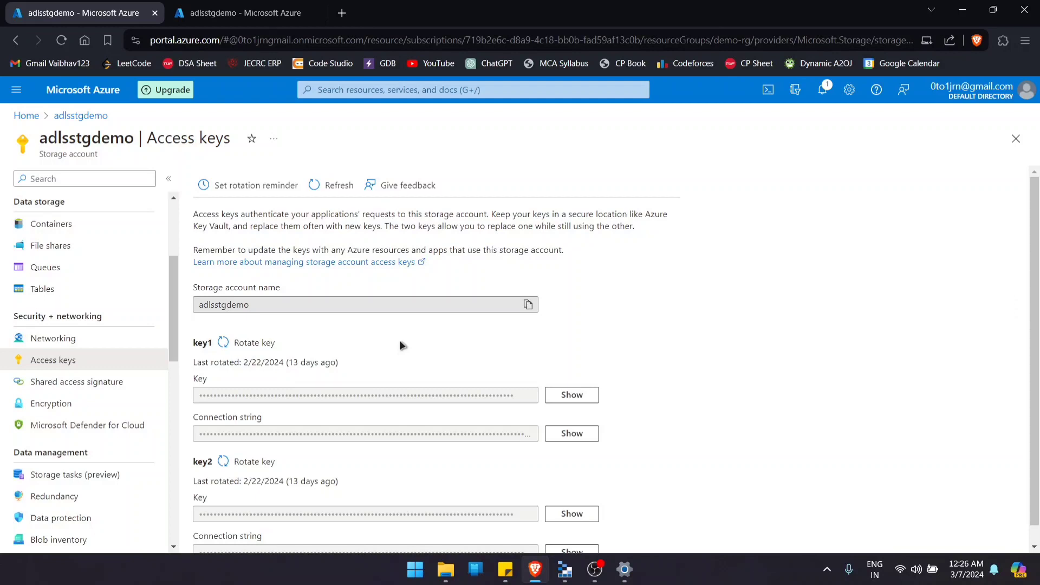
click(130, 390)
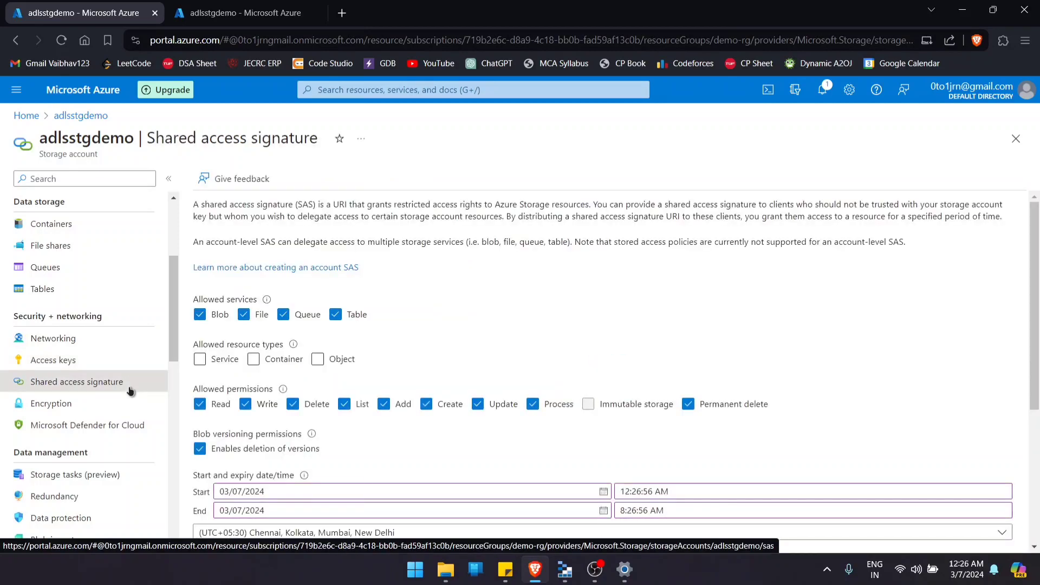
scroll(321, 270, down, 3)
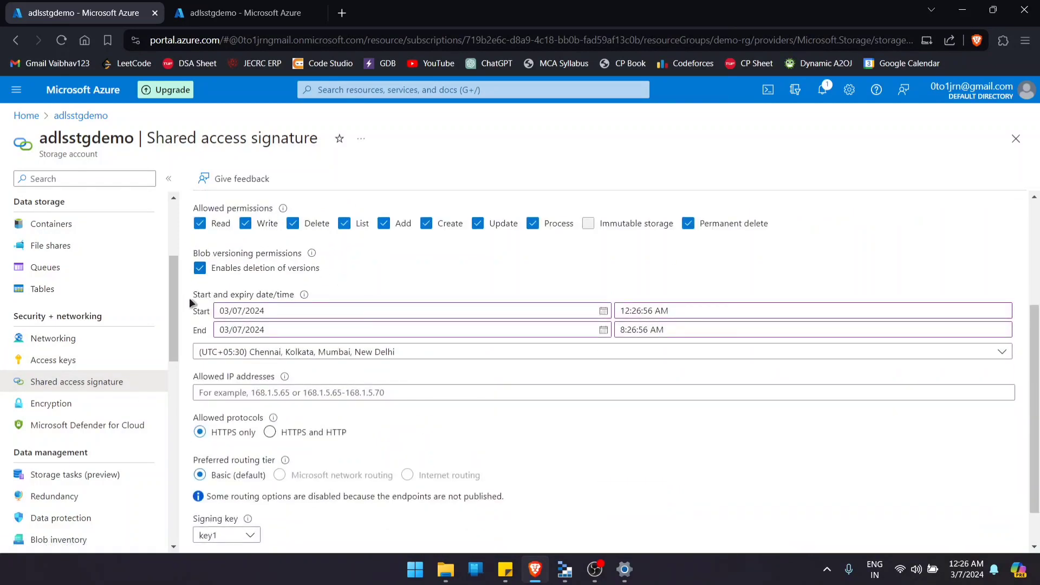
mouse_move(295, 301)
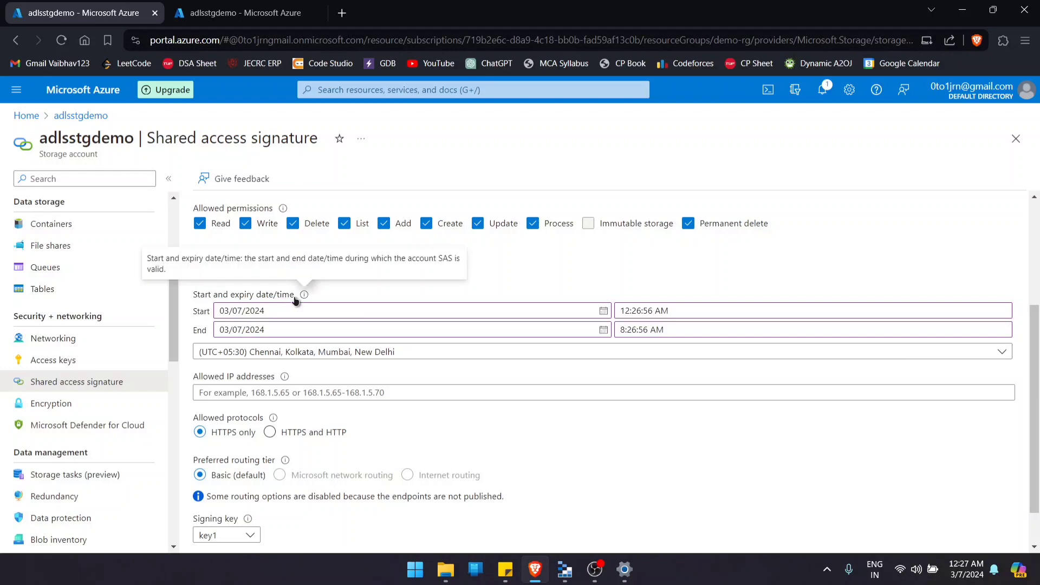
click(73, 360)
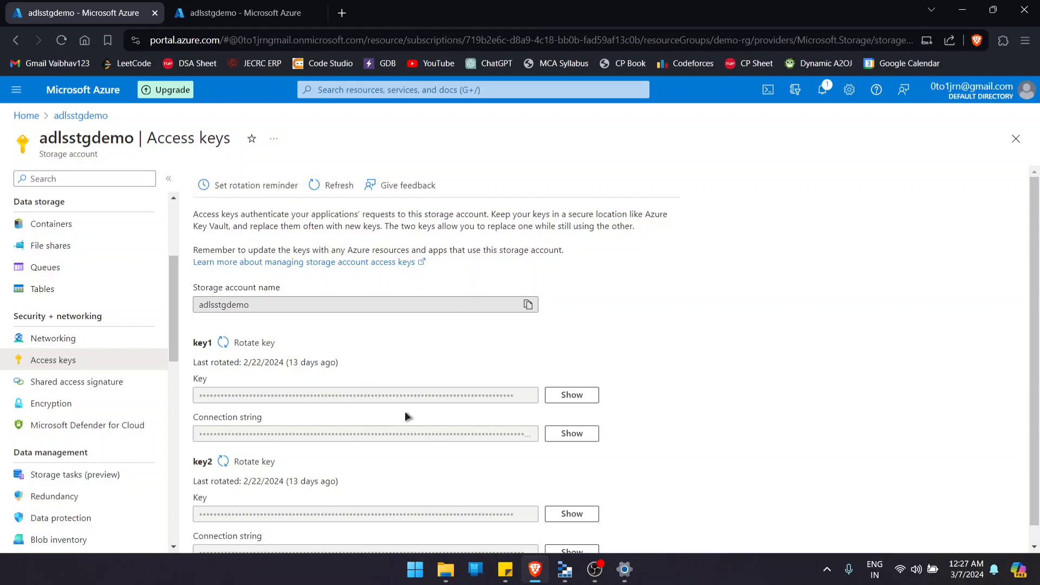
click(49, 382)
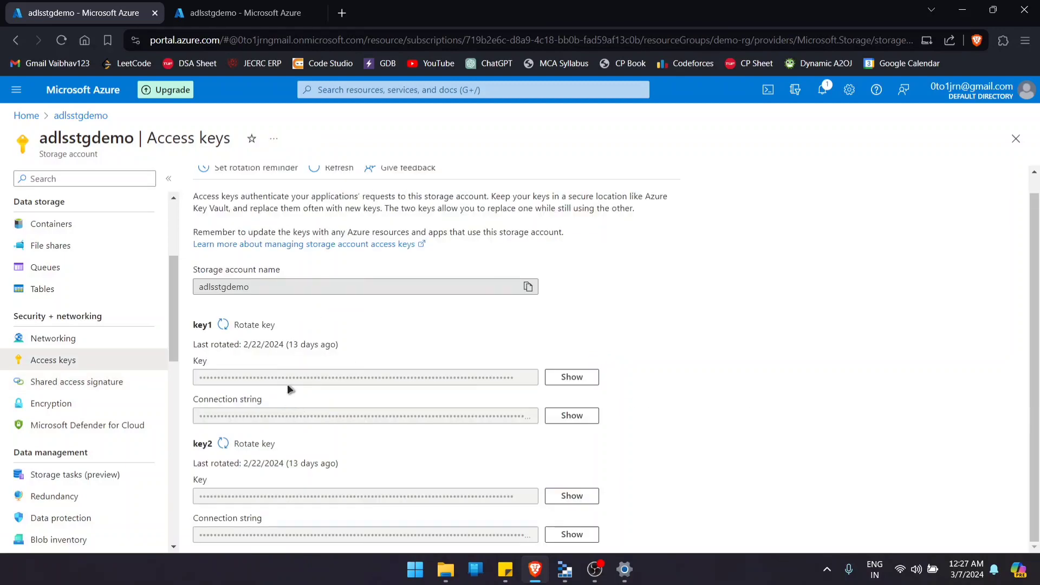
- Switch to Microsoft Azure Storage Explorer
click(566, 573)
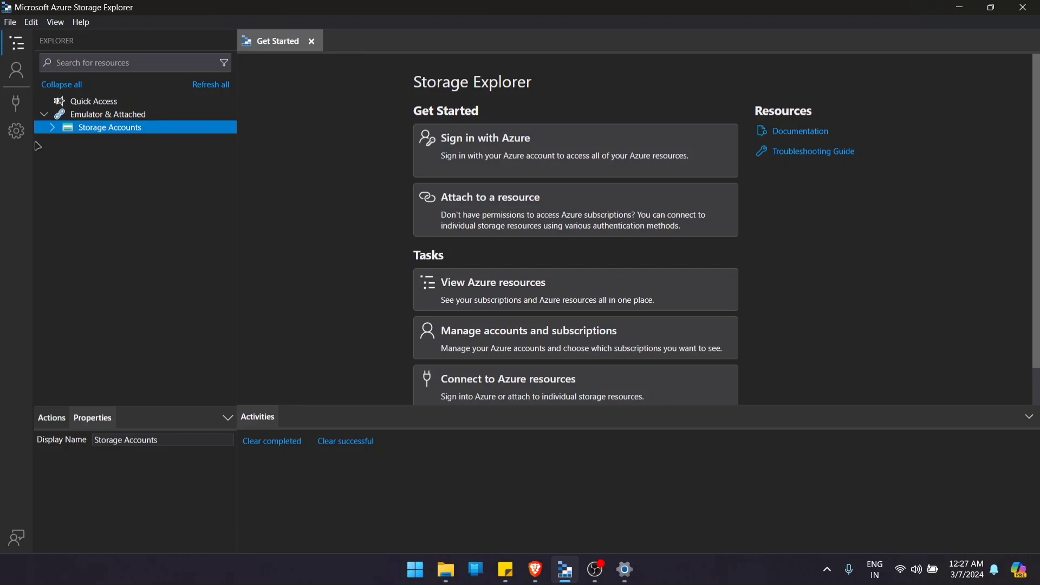
click(20, 115)
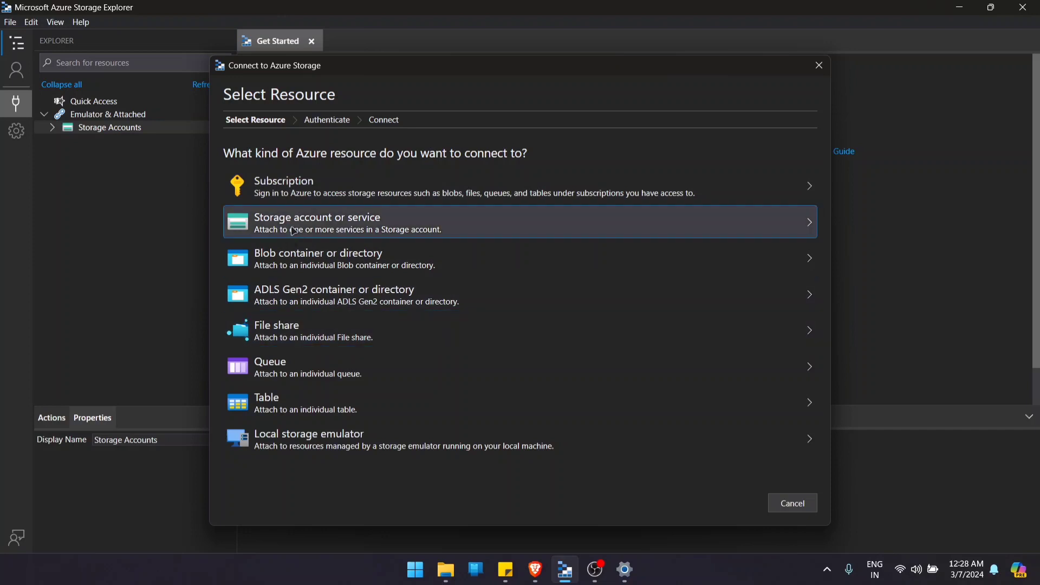
click(290, 187)
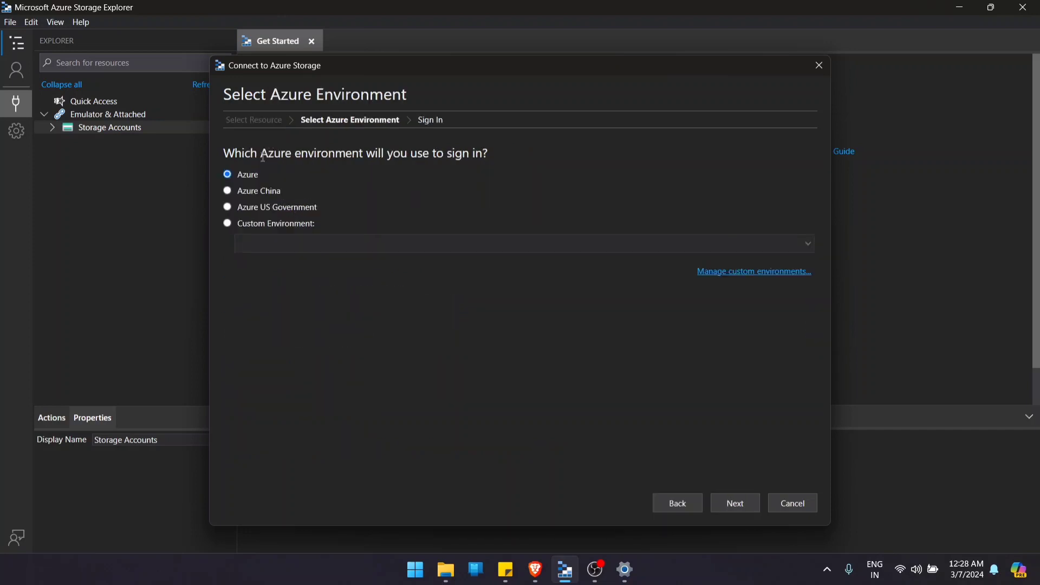
click(737, 500)
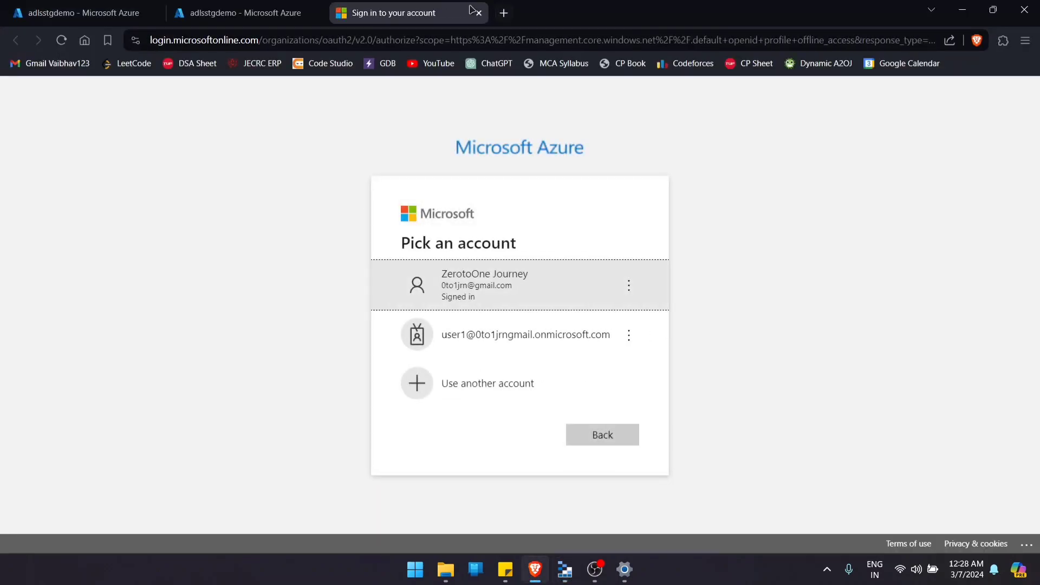
click(479, 13)
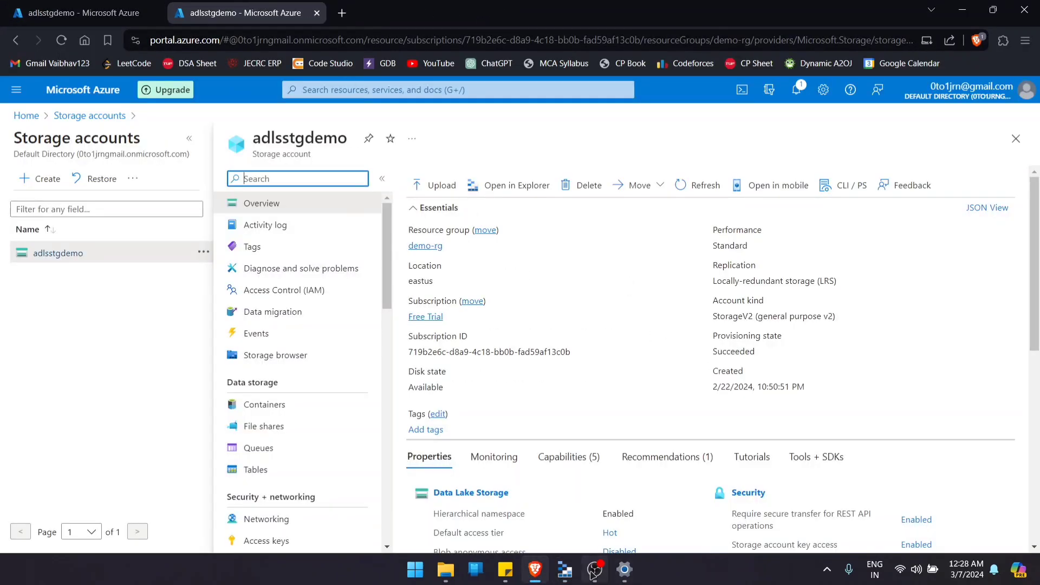
click(624, 569)
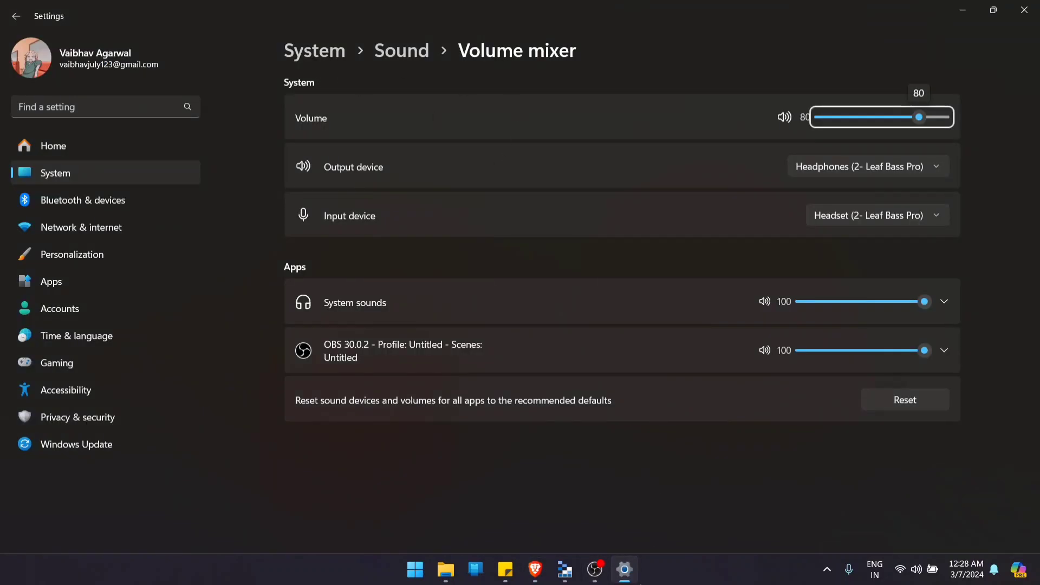
click(565, 569)
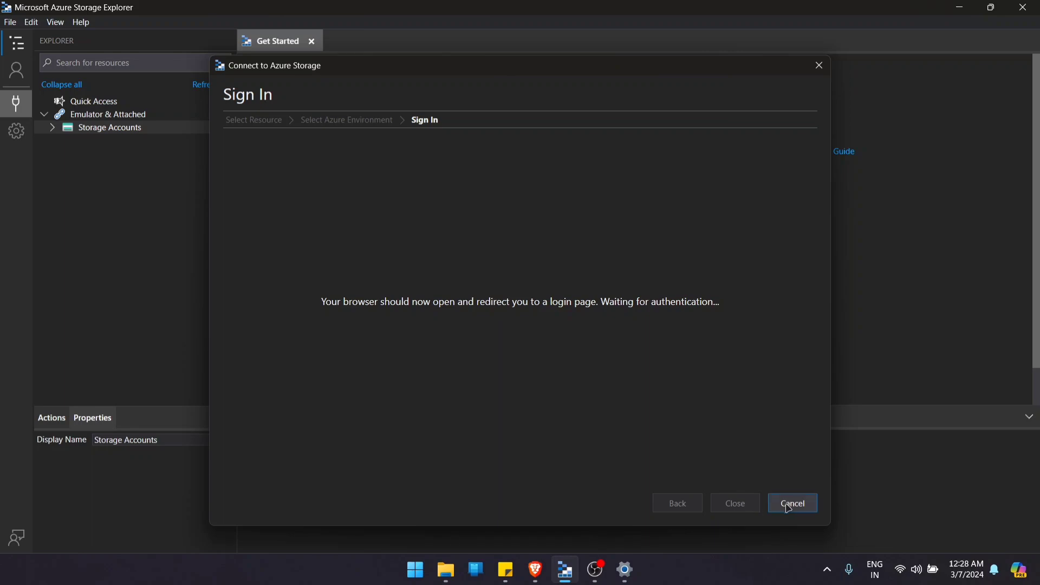
click(806, 503)
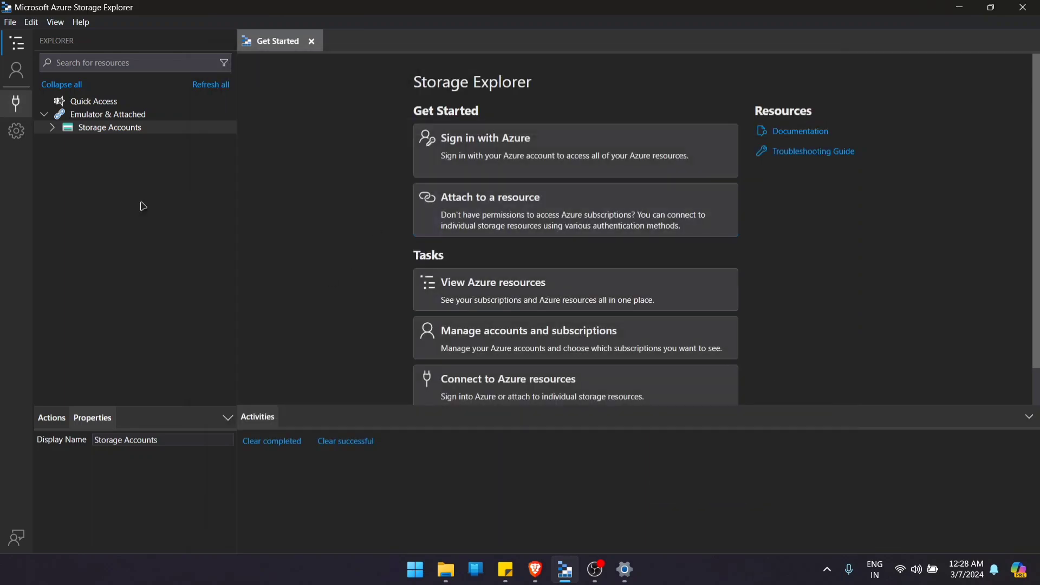
- Start a new Azure Storage connection for a storage account or service, using the Connection string (Key or SAS) method
click(15, 104)
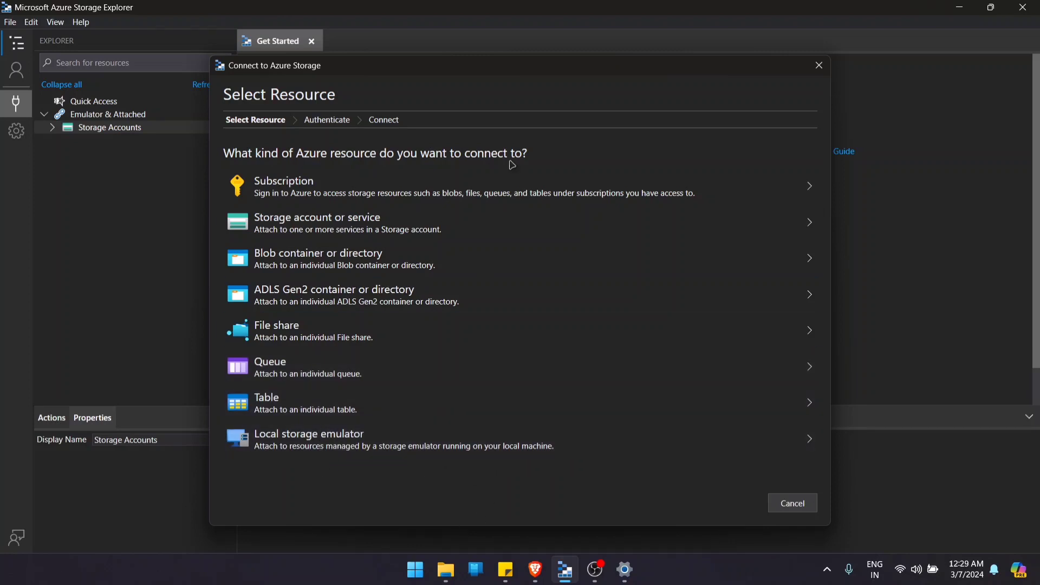
click(339, 233)
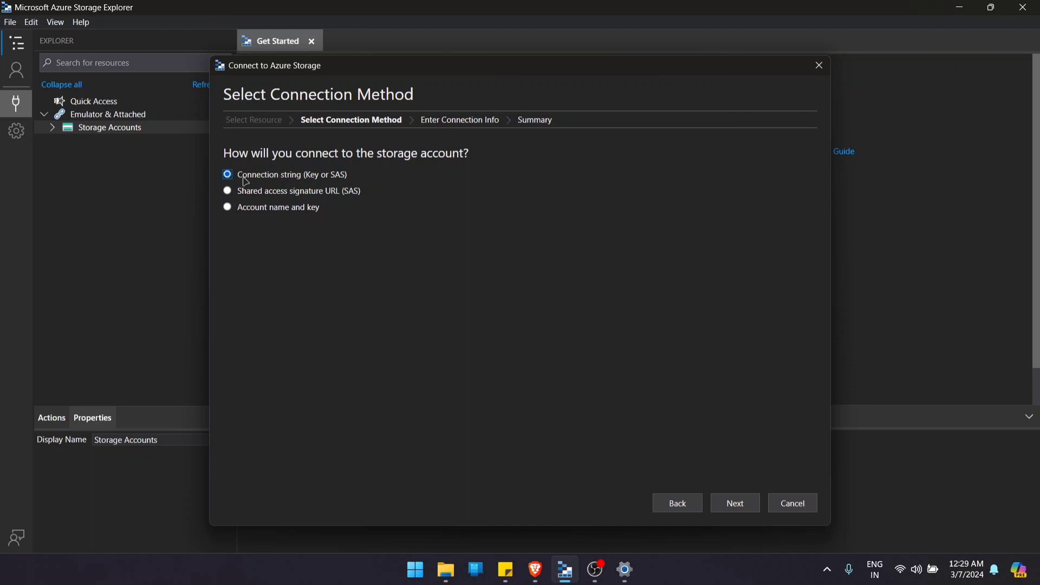
click(733, 503)
click(301, 228)
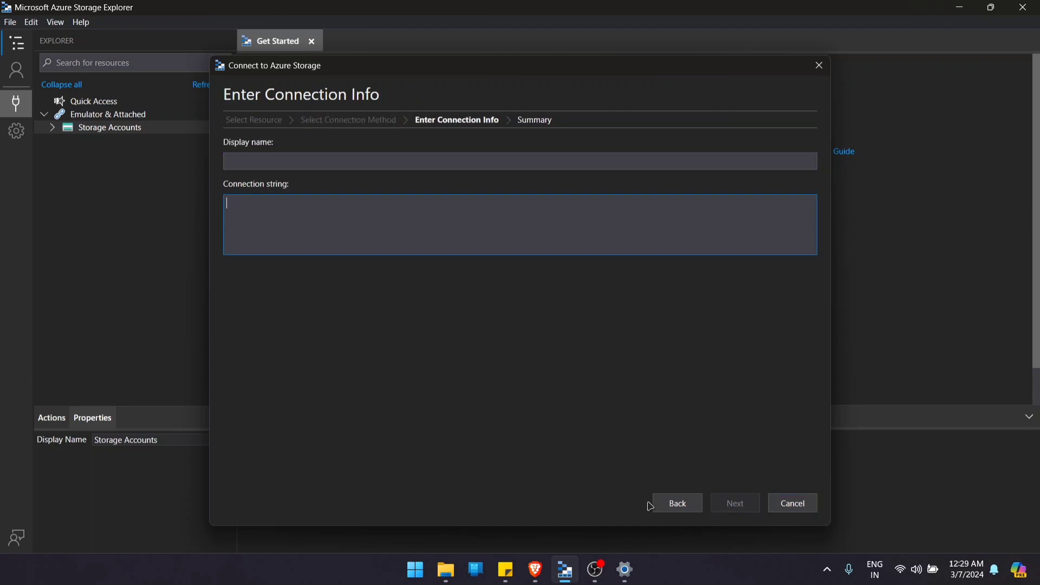
- Switch to the Azure portal in the browser and copy key1's connection string from the adlsstgdemo access keys
click(535, 569)
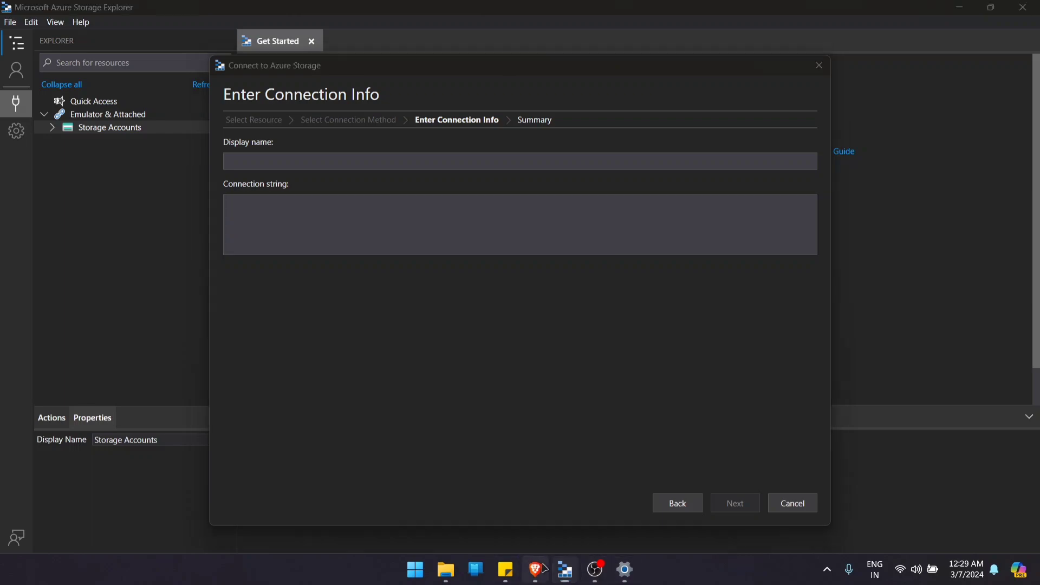
scroll(327, 452, down, 5)
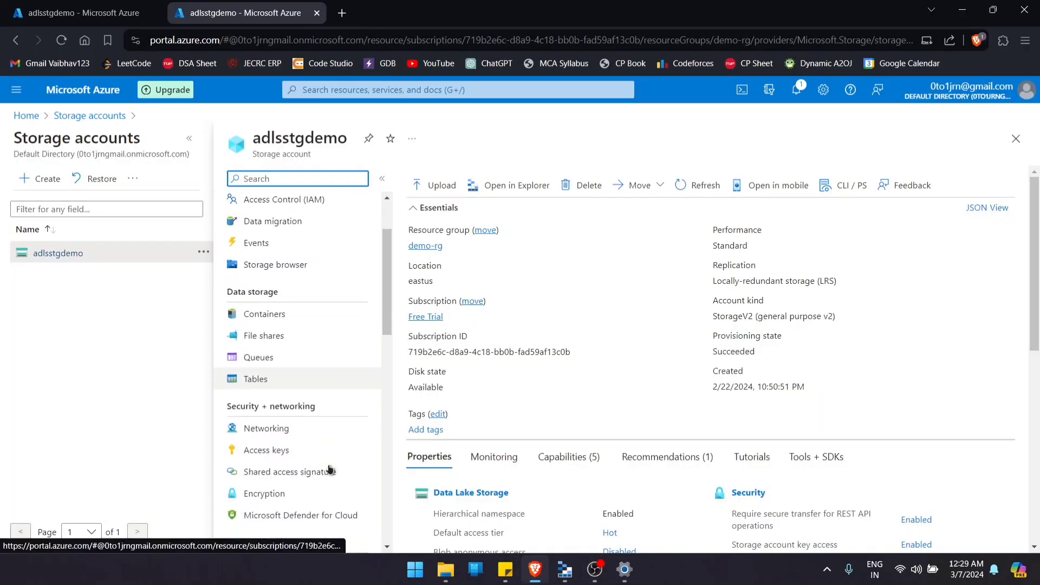
scroll(334, 418, up, 3)
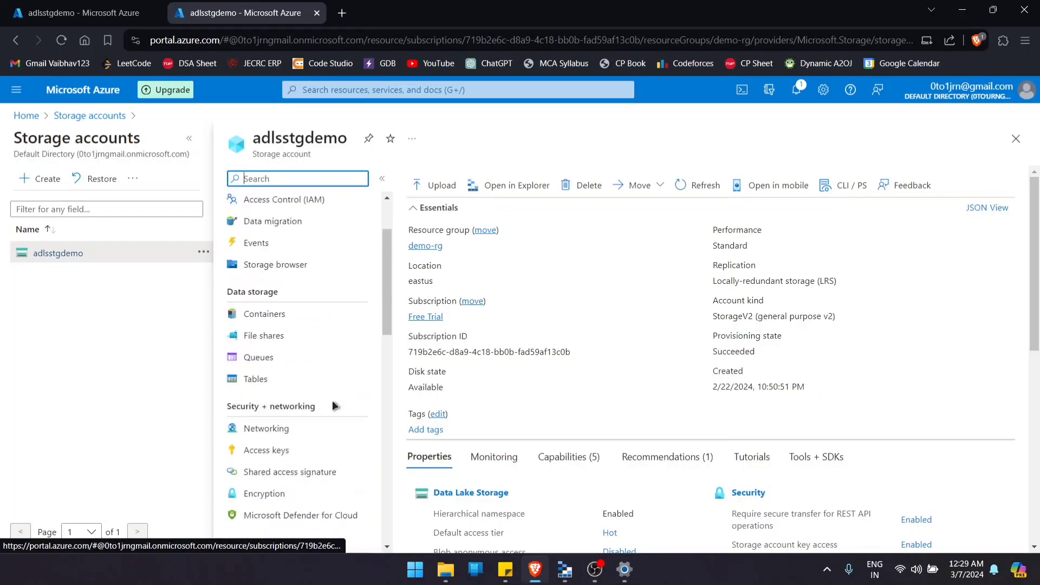
click(245, 445)
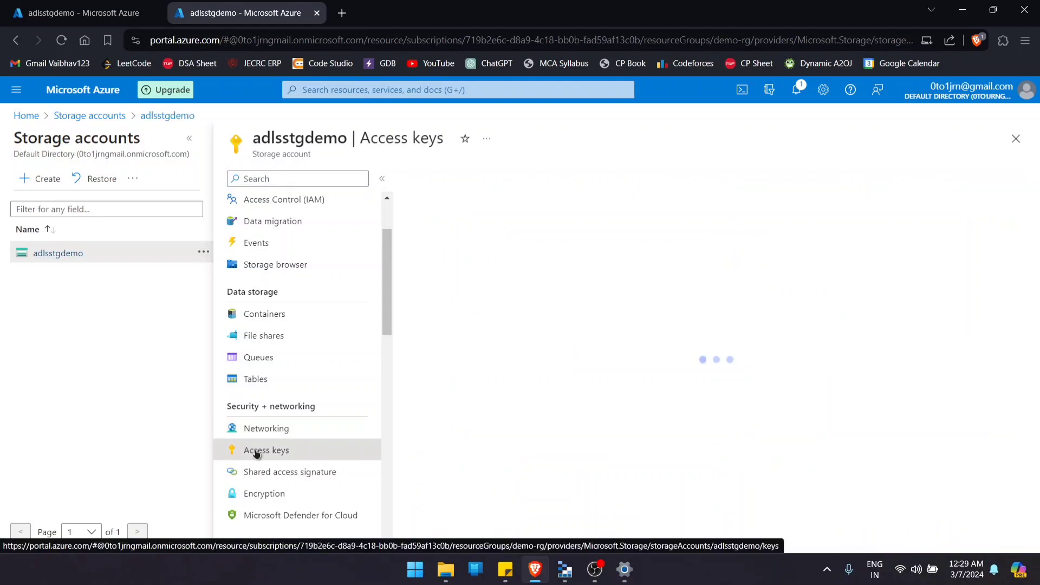
scroll(542, 352, down, 1)
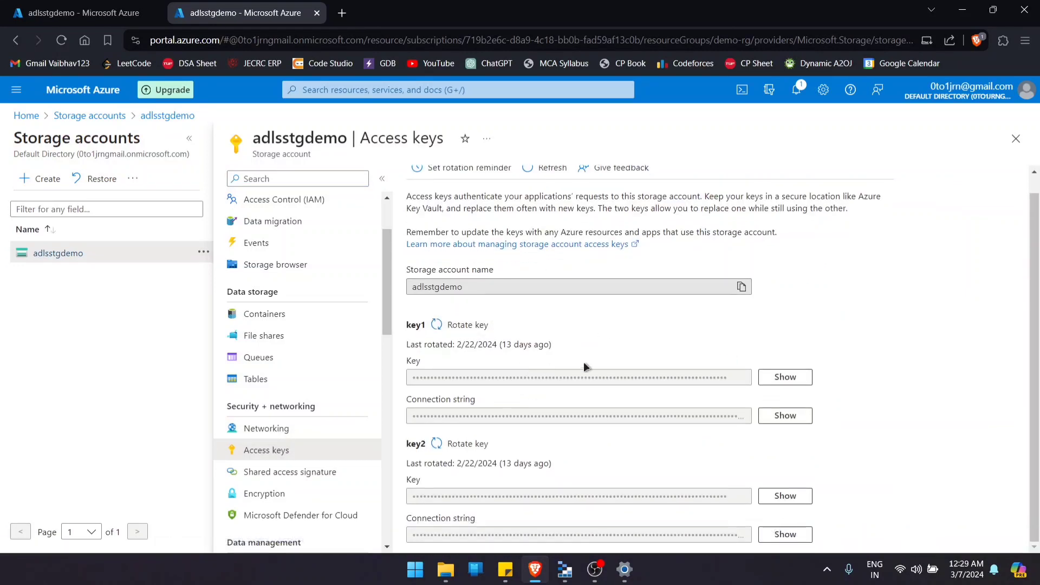
click(785, 377)
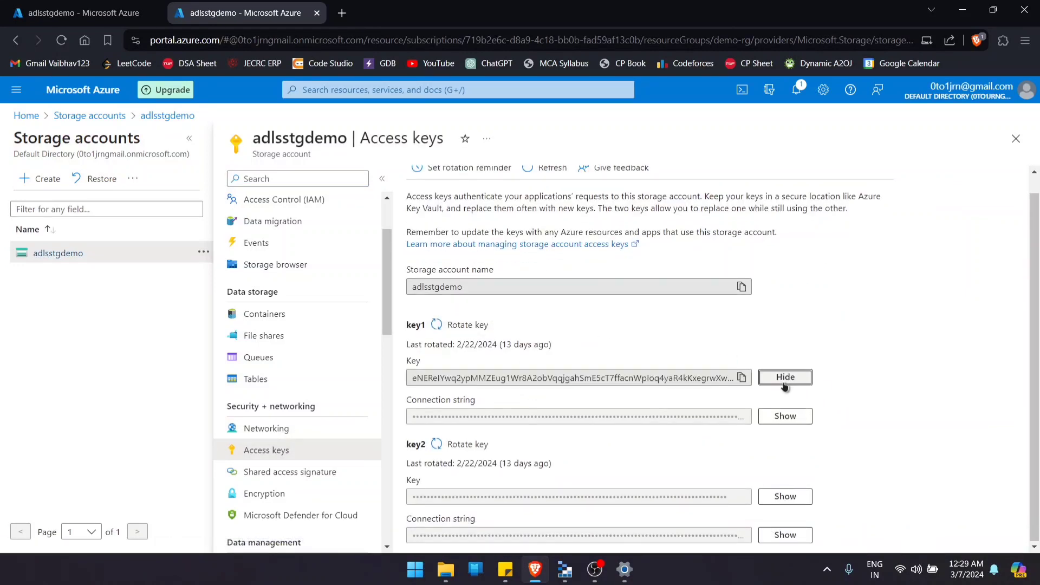
click(785, 416)
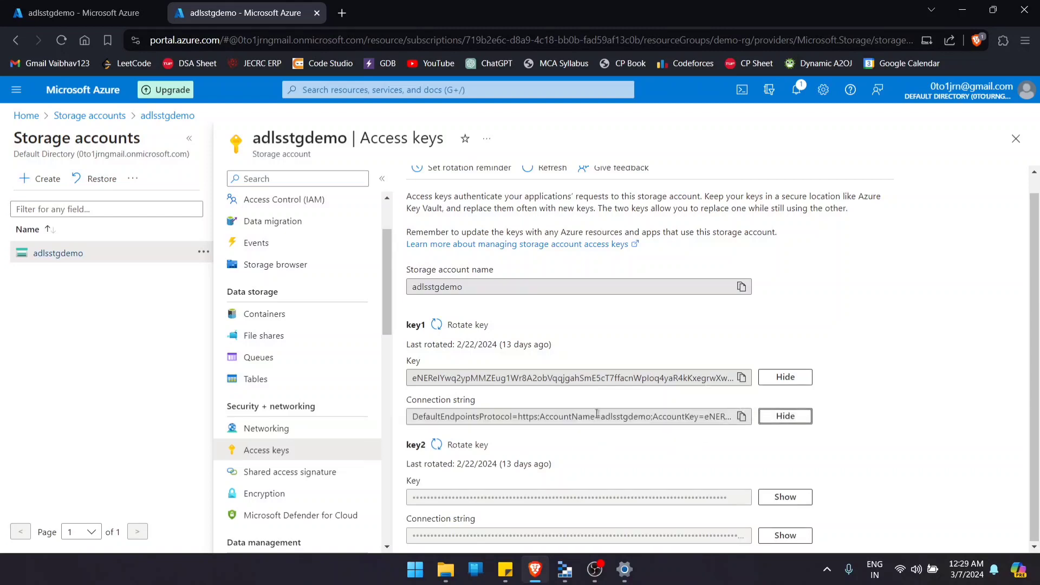
click(742, 416)
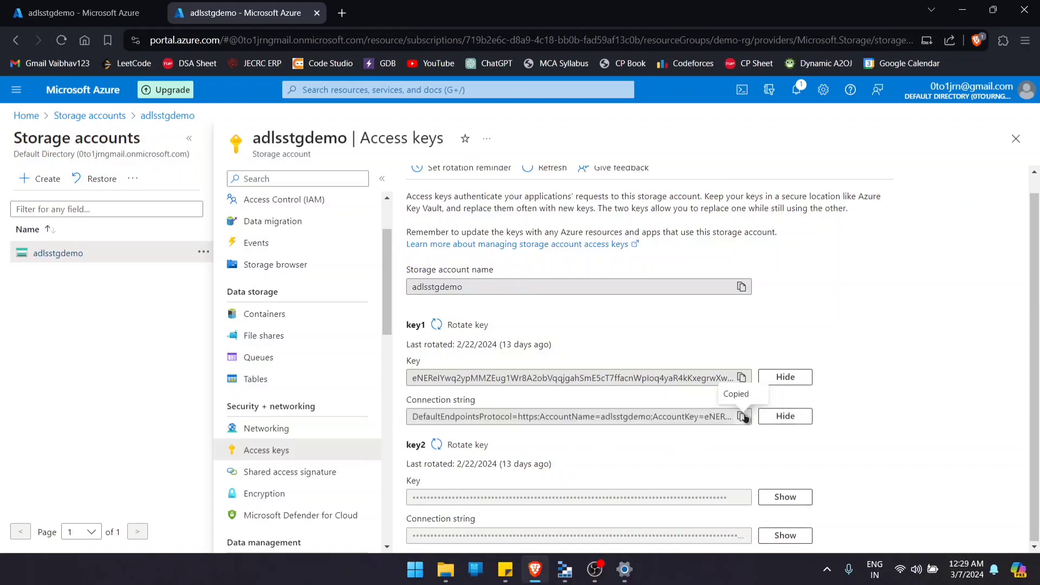
- Back in Storage Explorer, paste the connection string, set the display name to adlsstgdemo-aceesskey and connect to the storage account
click(625, 569)
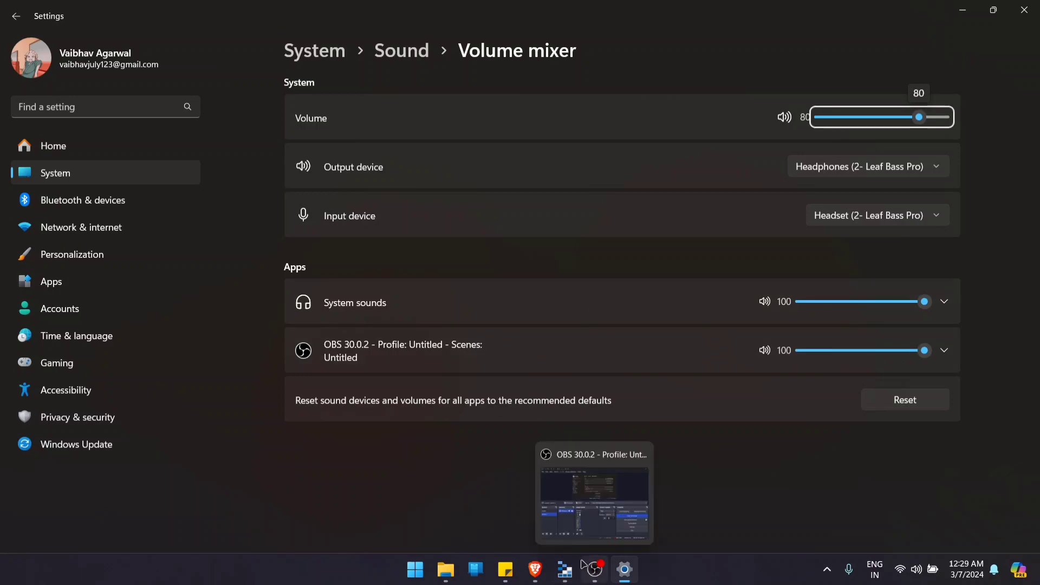
click(565, 569)
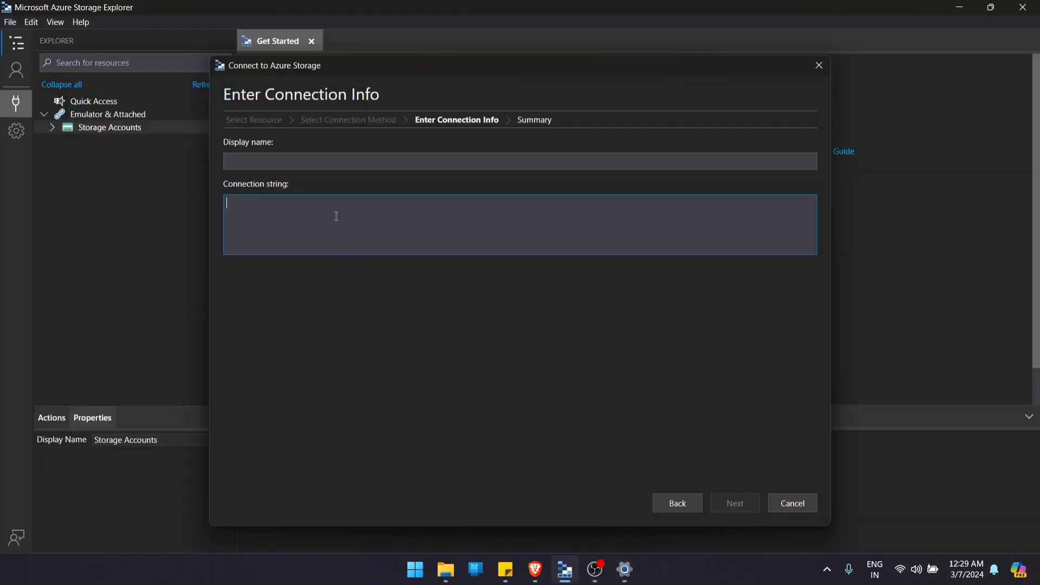
key(ctrl+v)
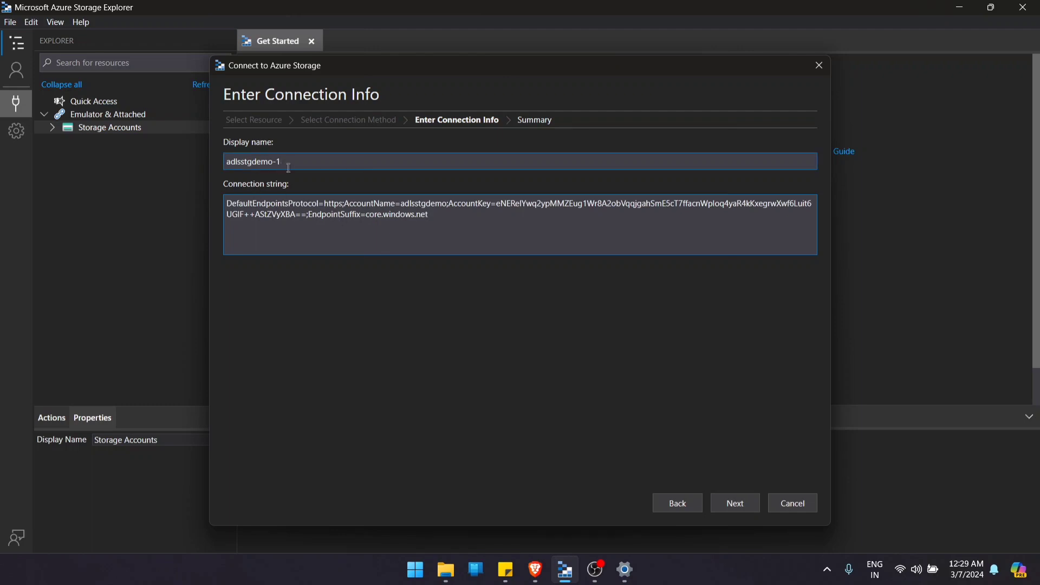
drag(281, 162, 174, 140)
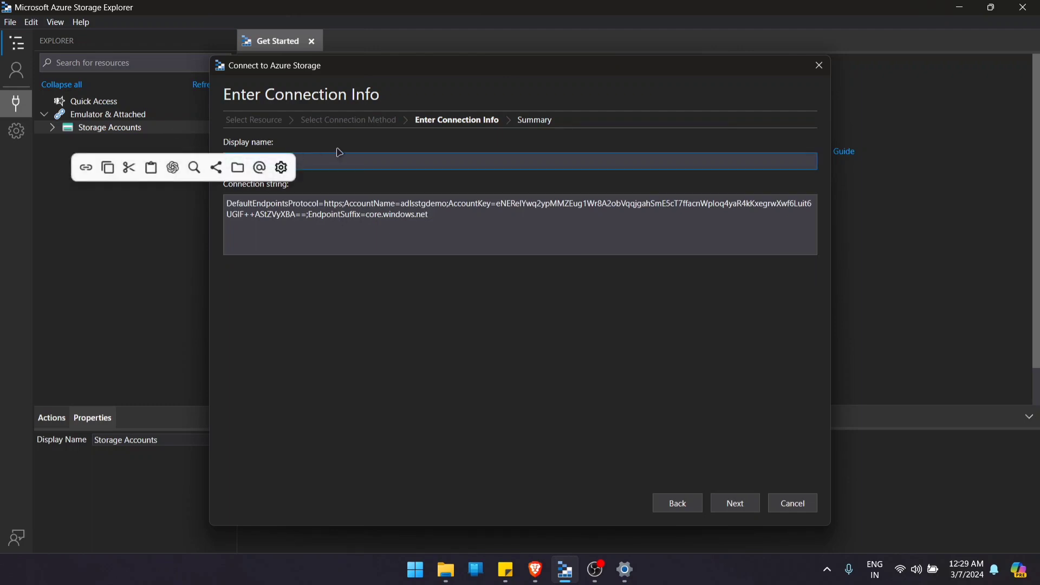
click(372, 156)
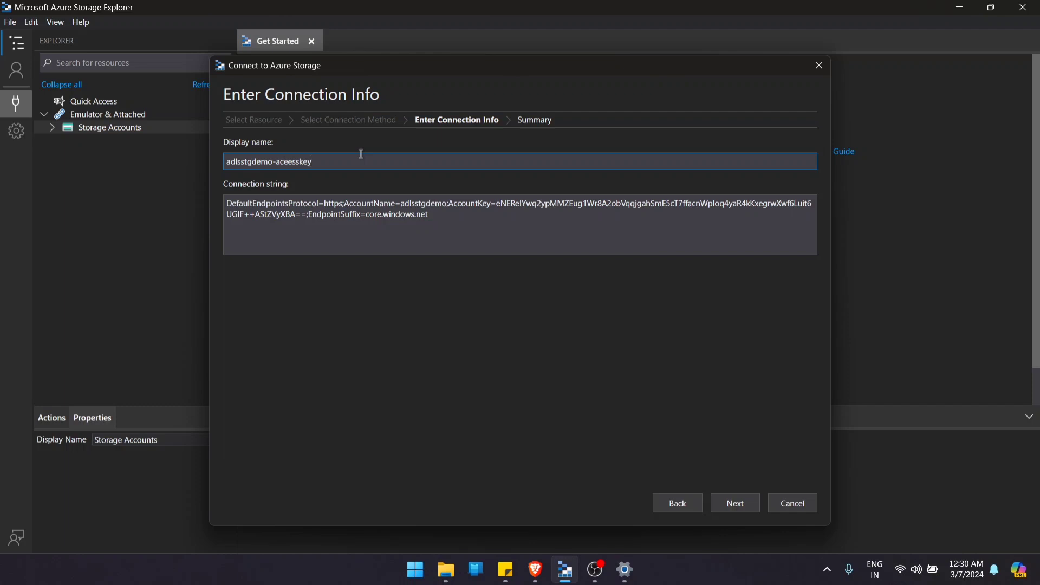
click(742, 506)
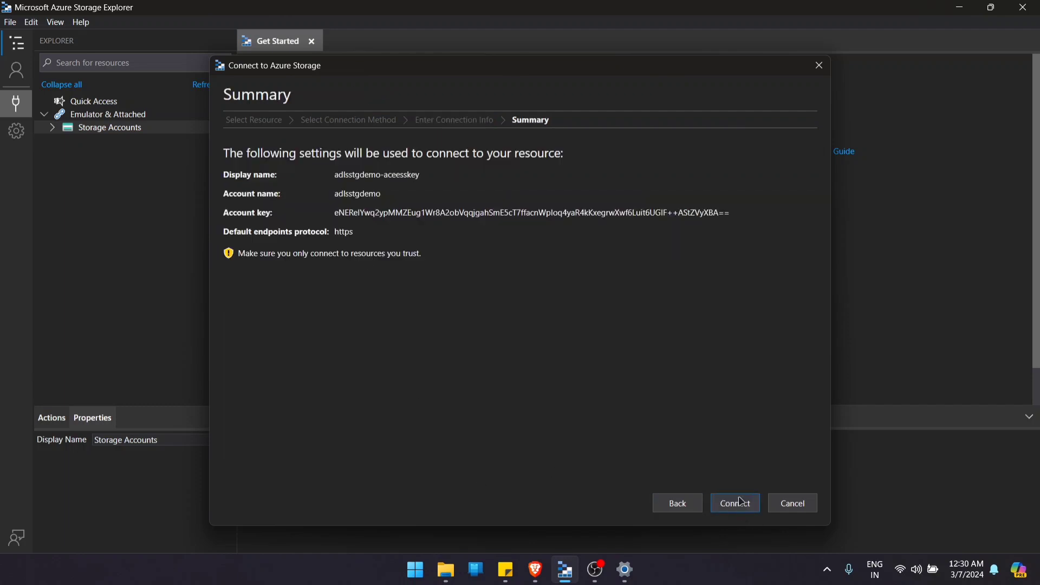
click(724, 506)
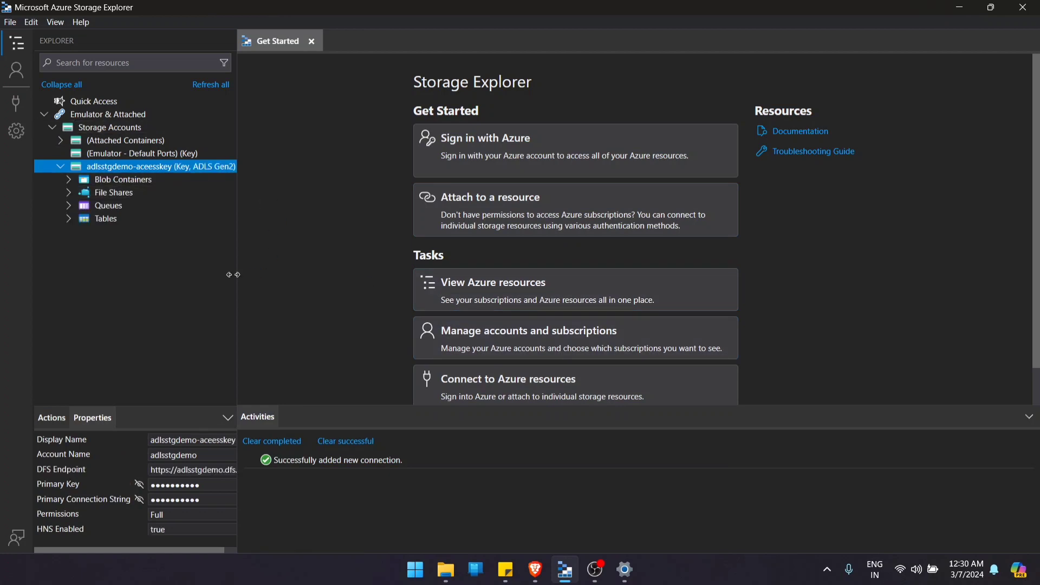
- Open the dir1 folder in the test blob container of the adlsstgdemo-aceesskey account
click(68, 183)
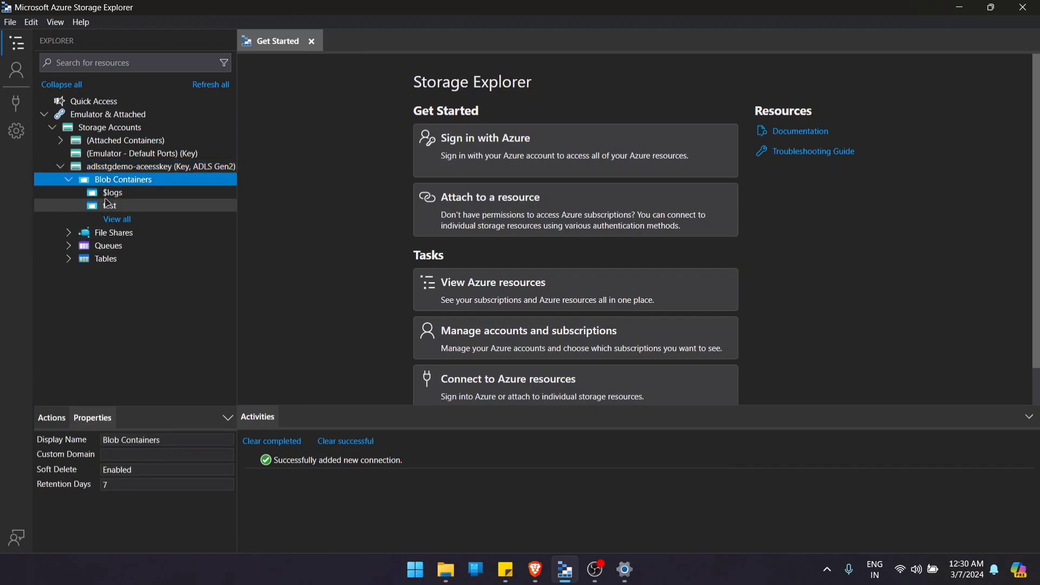
double_click(99, 209)
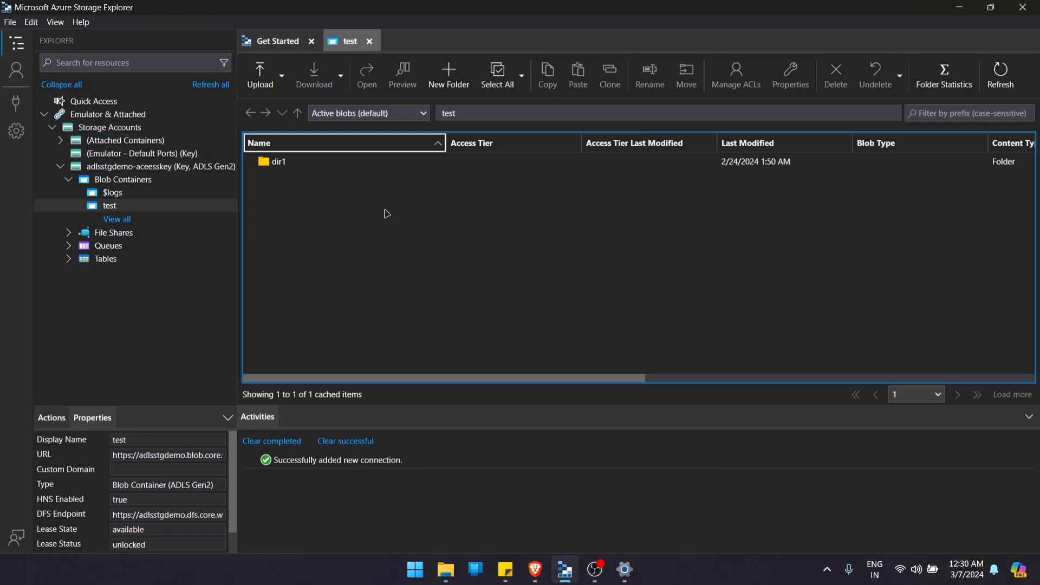
double_click(275, 168)
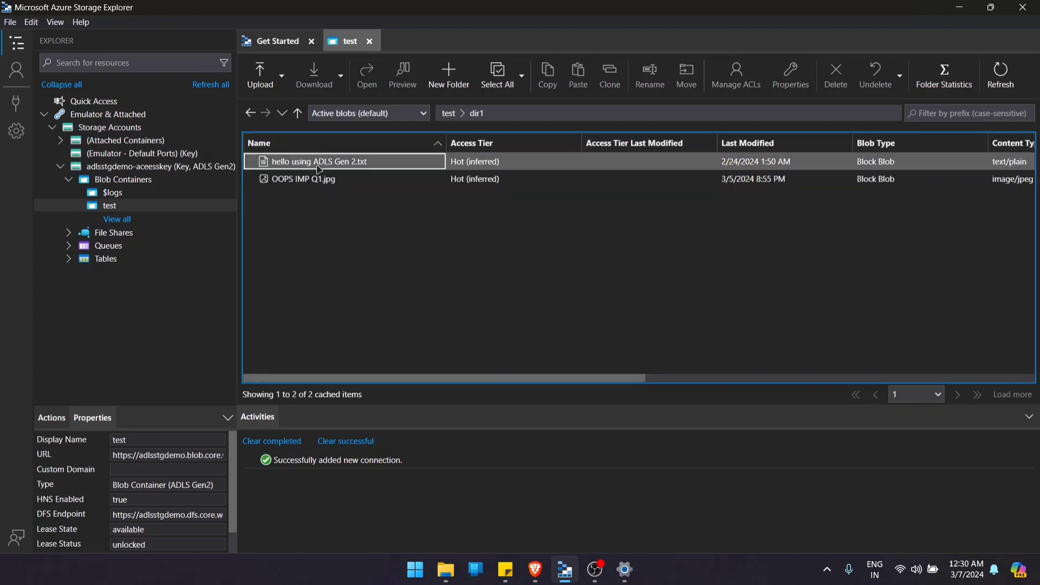
- Upload OOPS IMP Q2.jpg from Downloads to the /dir1/ directory as a Block Blob with the Default access tier
click(252, 80)
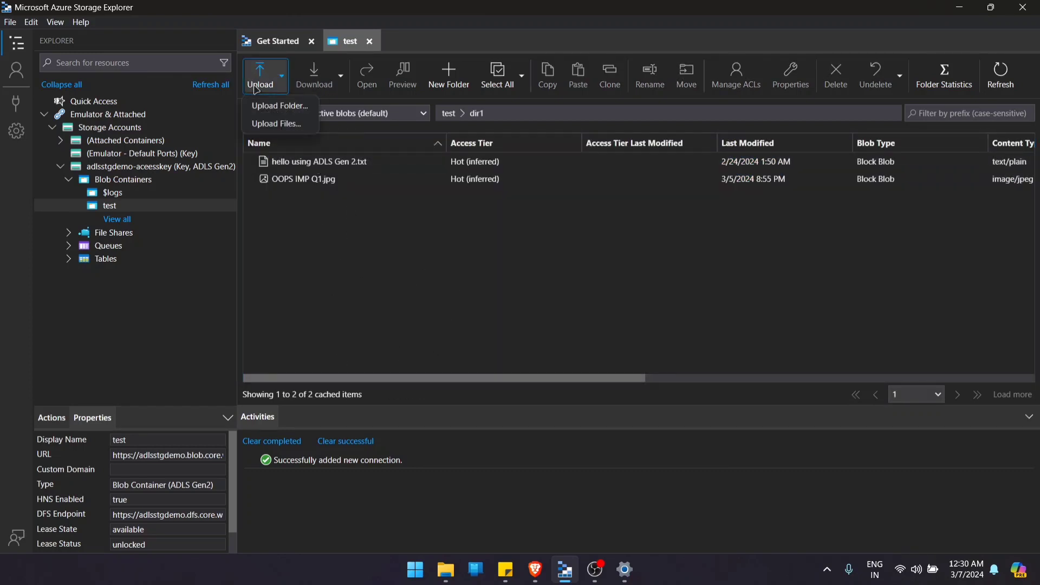
click(278, 124)
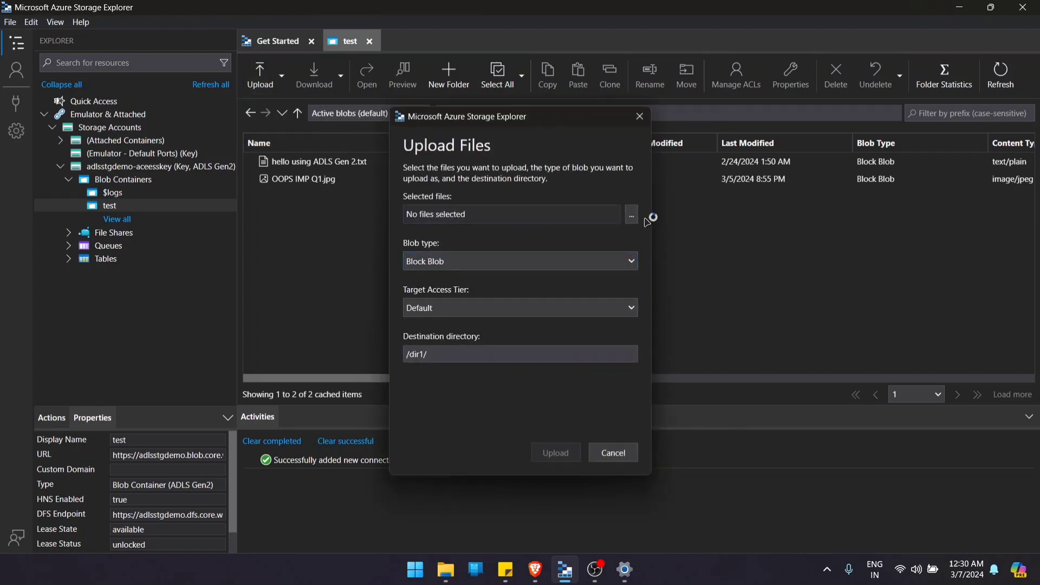
click(632, 215)
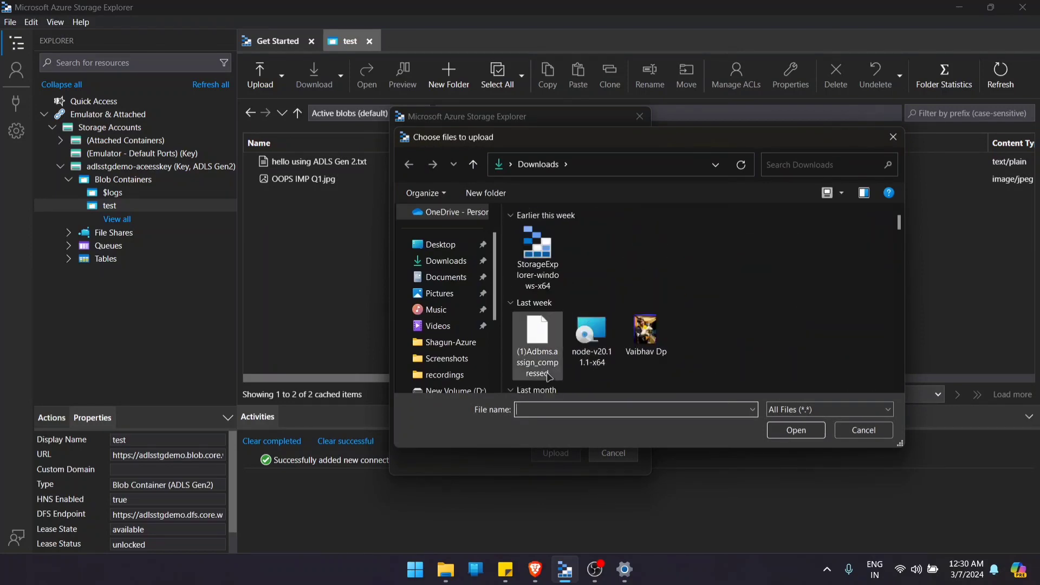
click(534, 352)
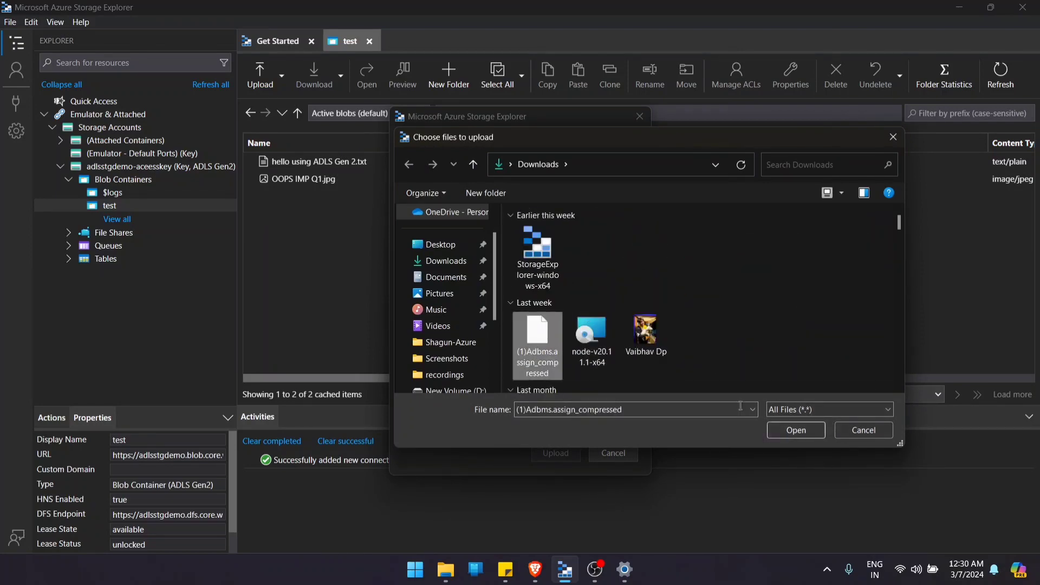
scroll(650, 352, down, 2)
scroll(650, 352, down, 10)
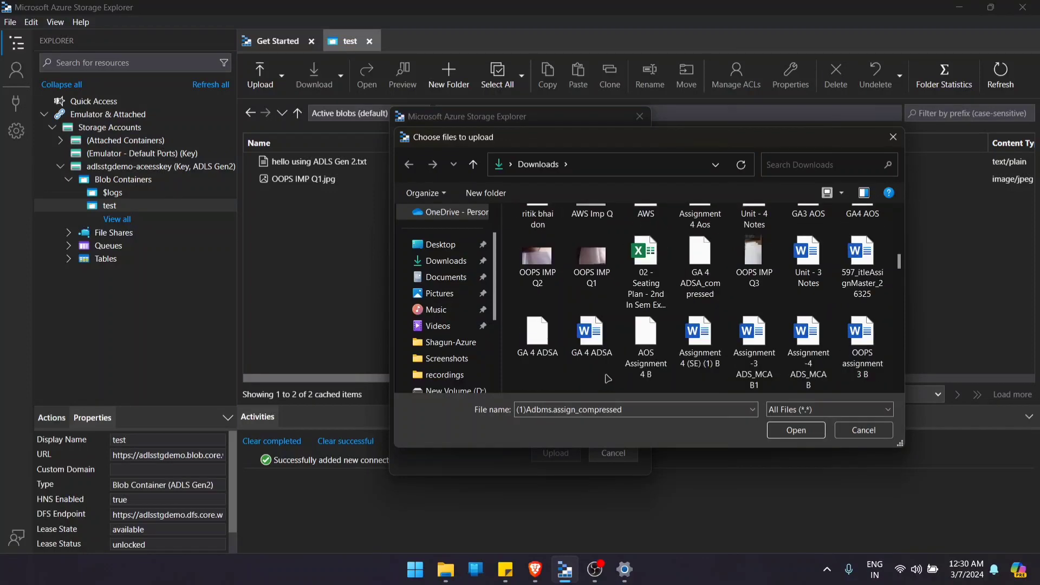
scroll(608, 378, up, 1)
click(532, 295)
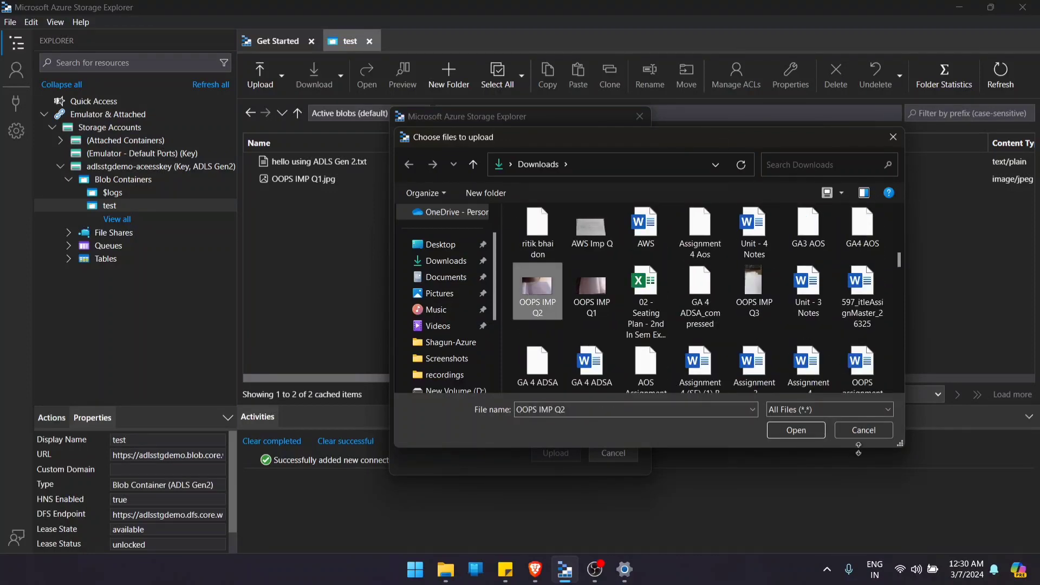
click(796, 430)
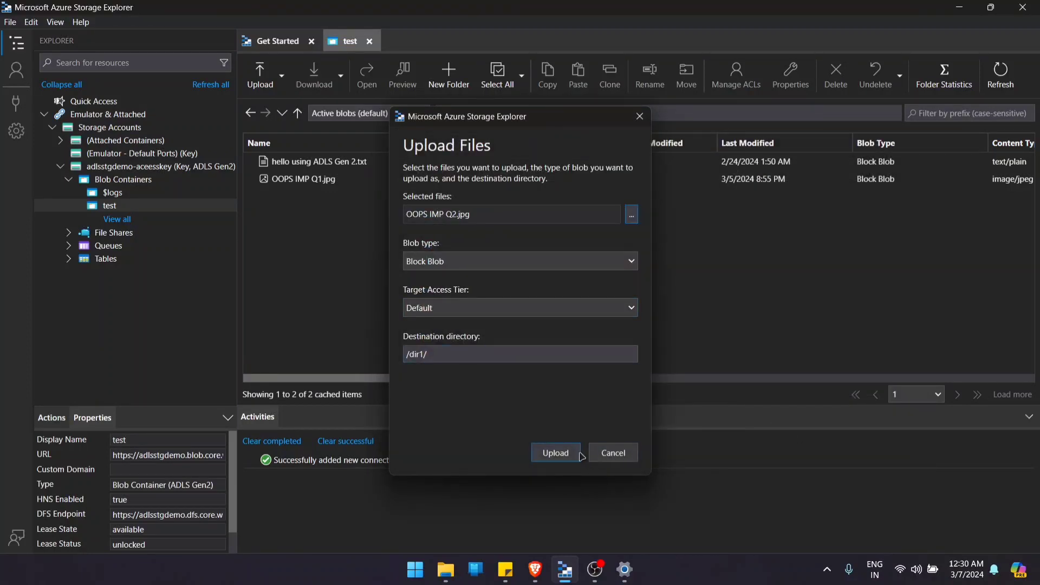
click(557, 454)
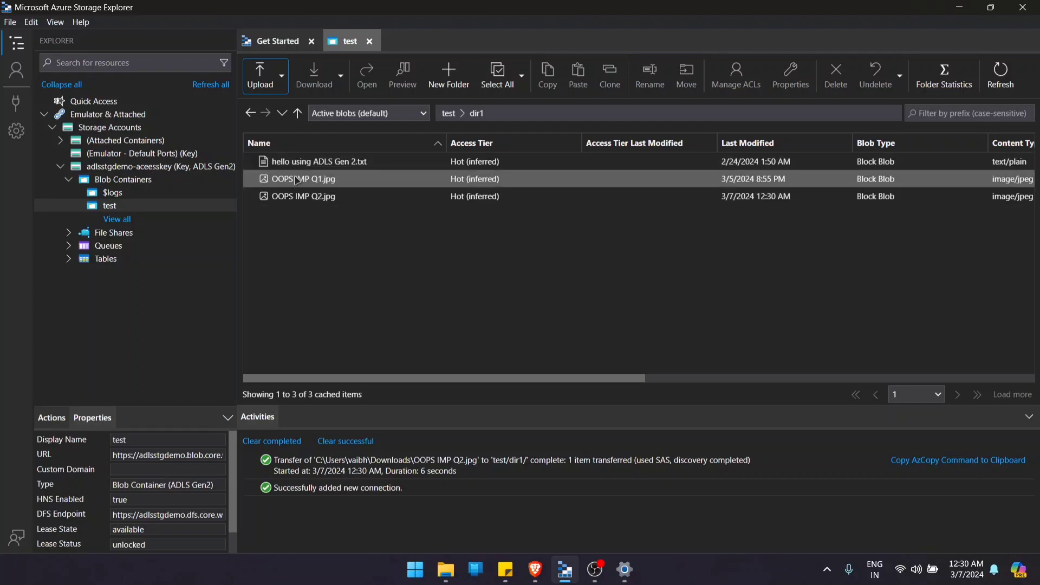
- Delete OOPS IMP Q1.jpg from the dir1 folder and confirm the deletion
click(297, 180)
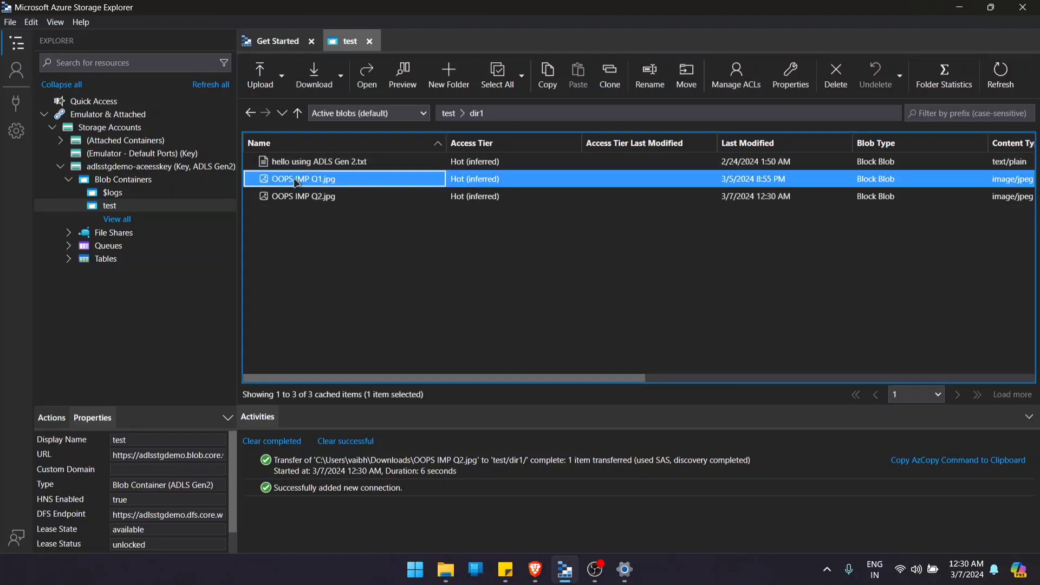
right_click(296, 182)
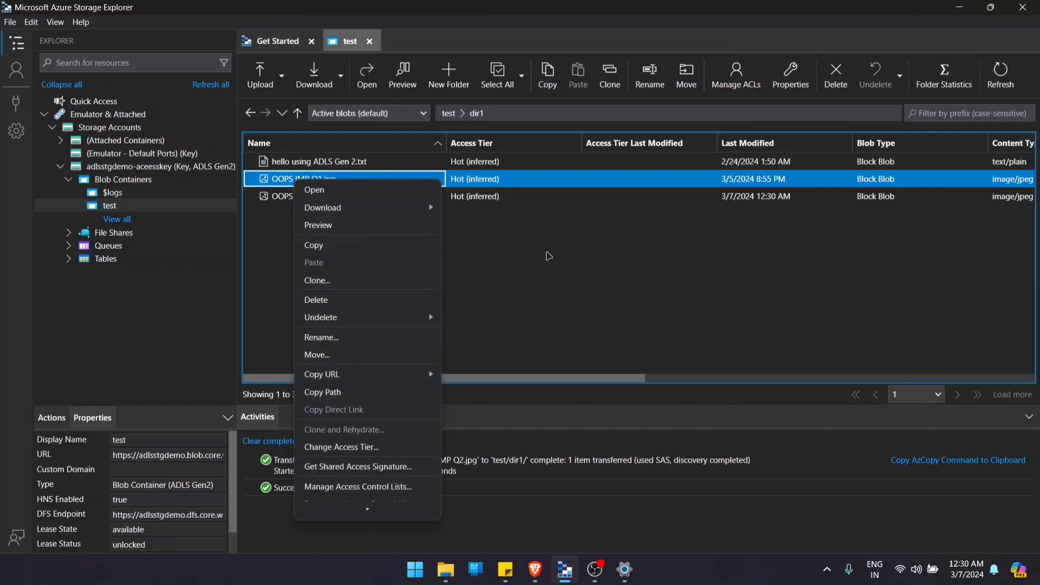
click(547, 252)
click(830, 86)
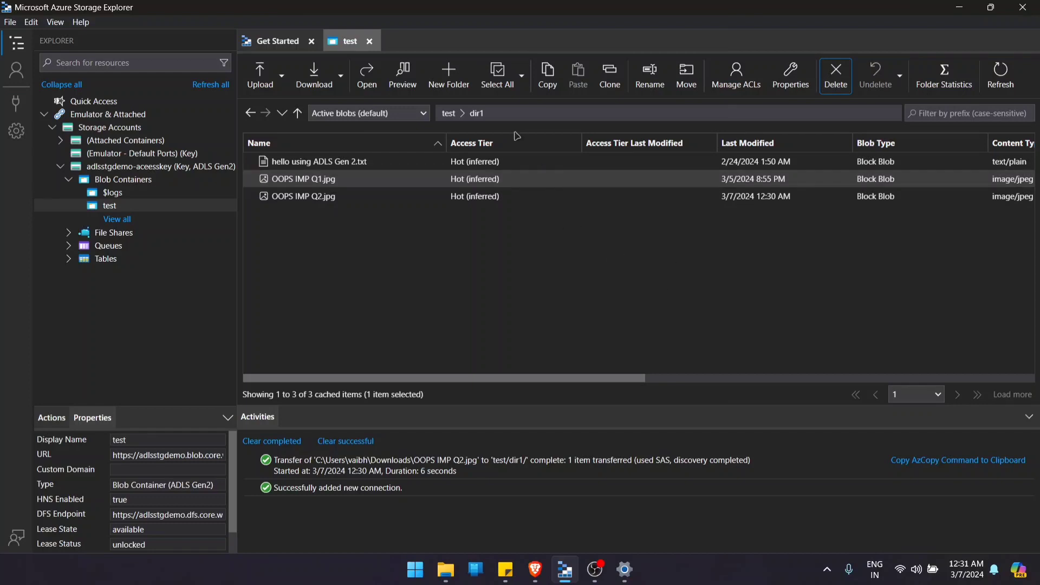
click(596, 354)
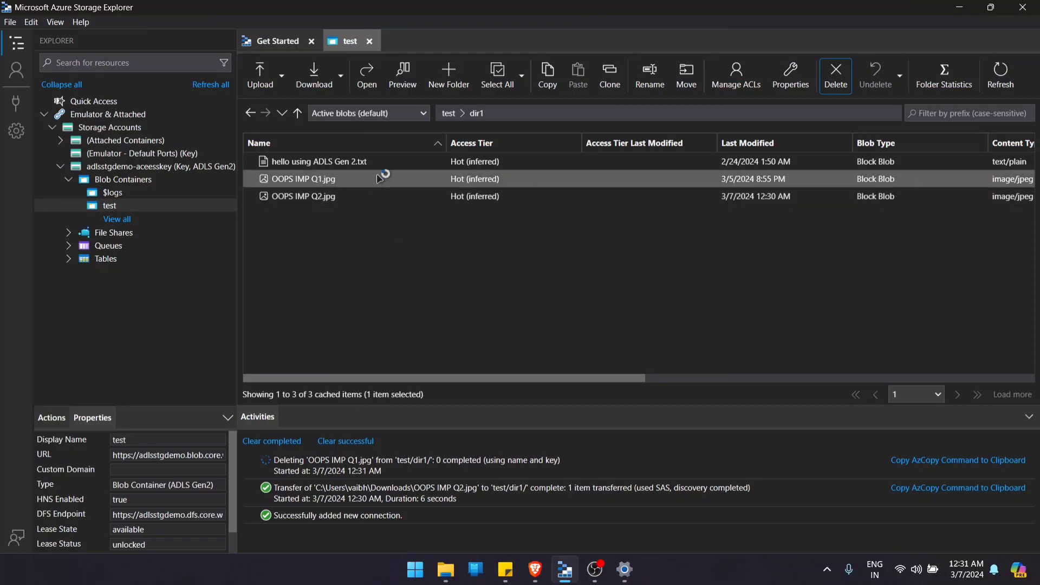
- Leave the dir1 folder and create a blob container named testing in the adlsstgdemo-aceesskey account
click(250, 113)
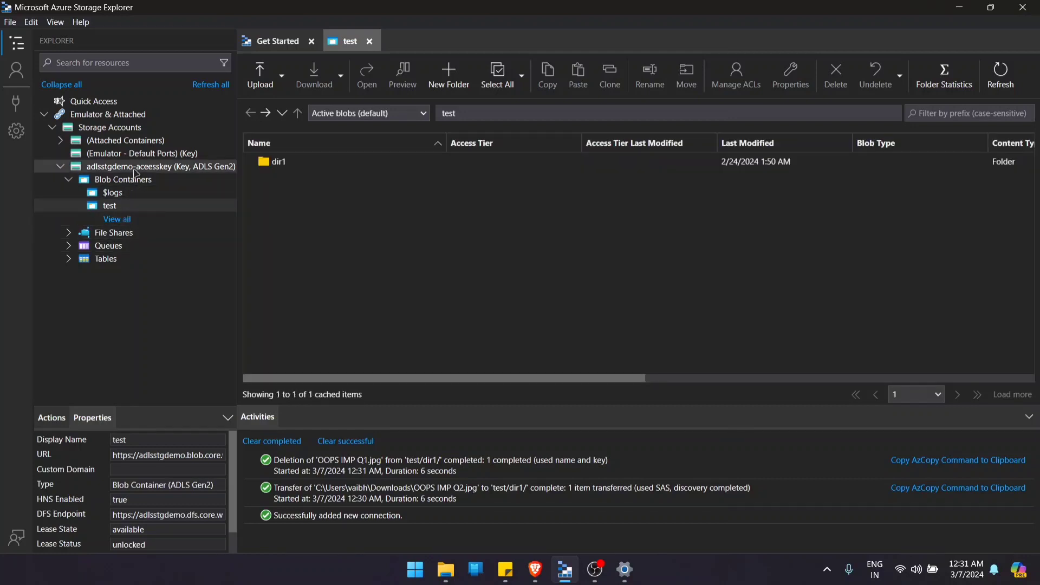
right_click(137, 182)
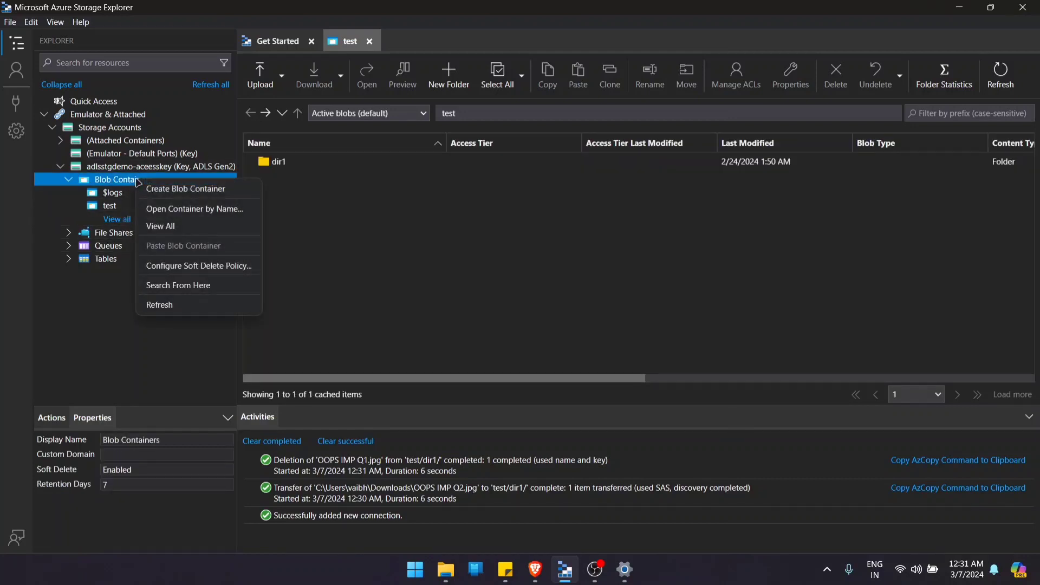
click(183, 190)
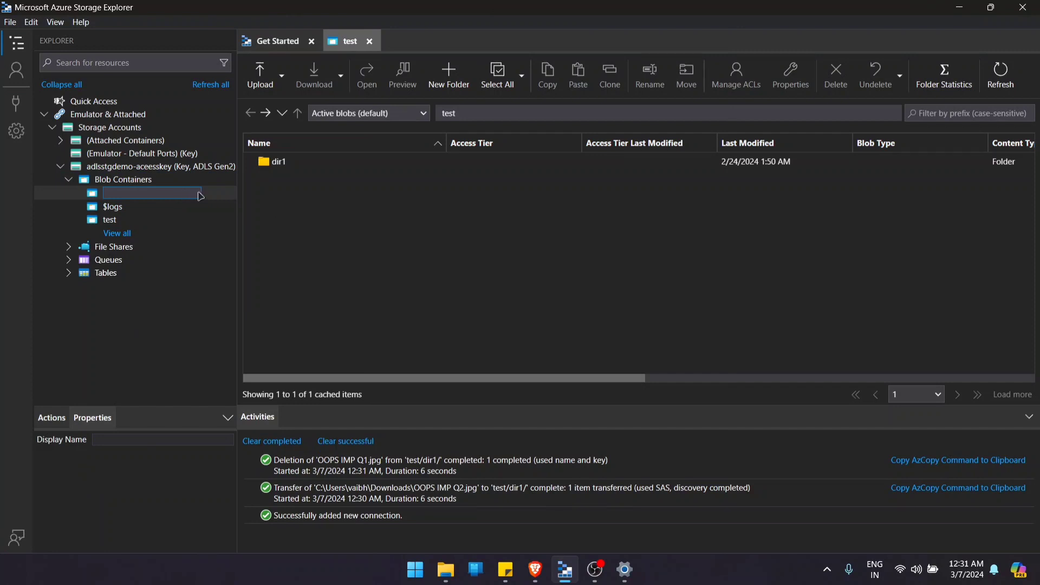
text(testing)
key(Return)
click(139, 220)
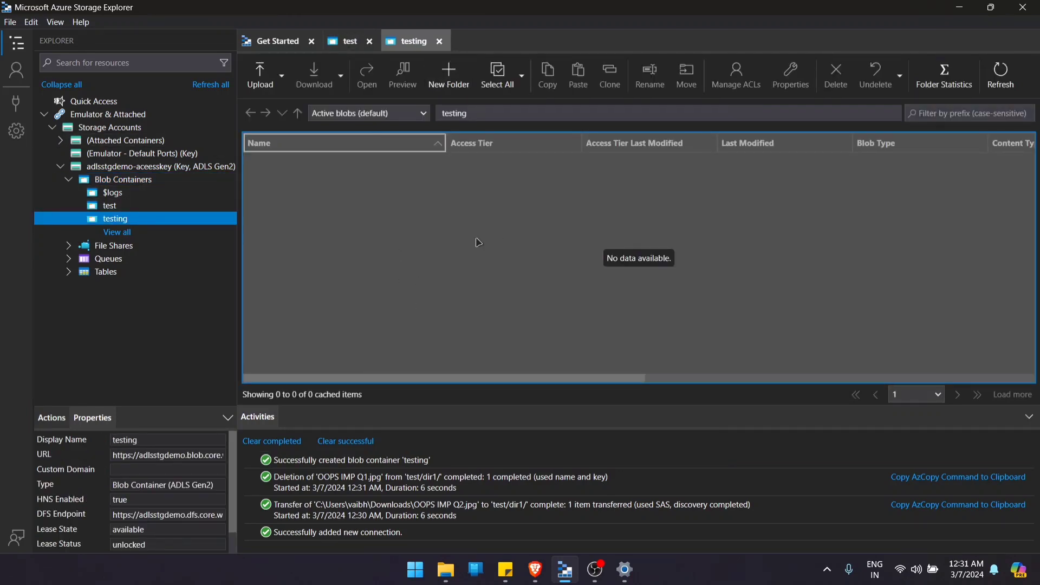
- Collapse the adlsstgdemo-aceesskey account in the resource tree and start a new Azure Storage connection
click(70, 181)
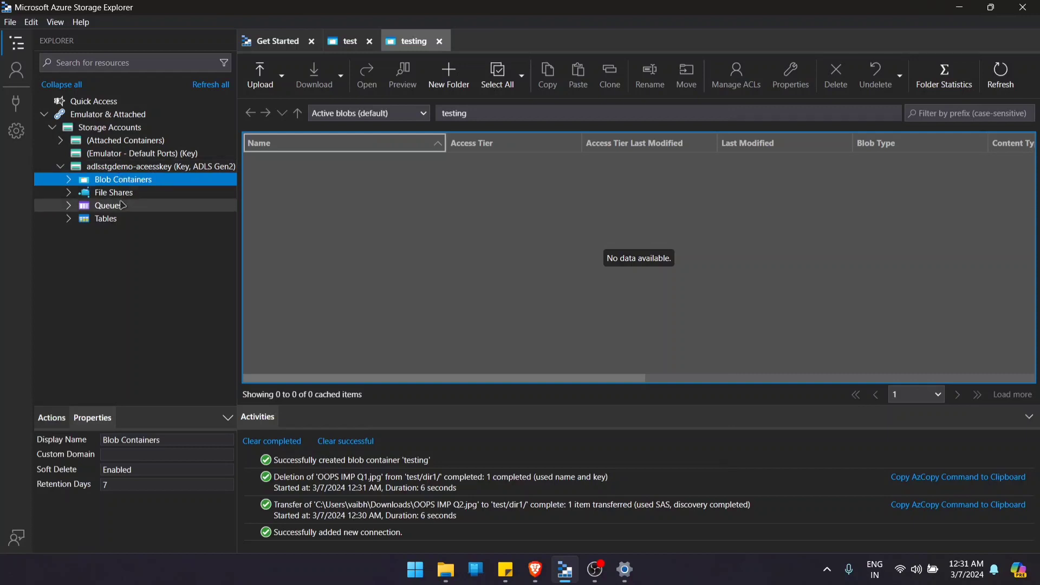
click(58, 169)
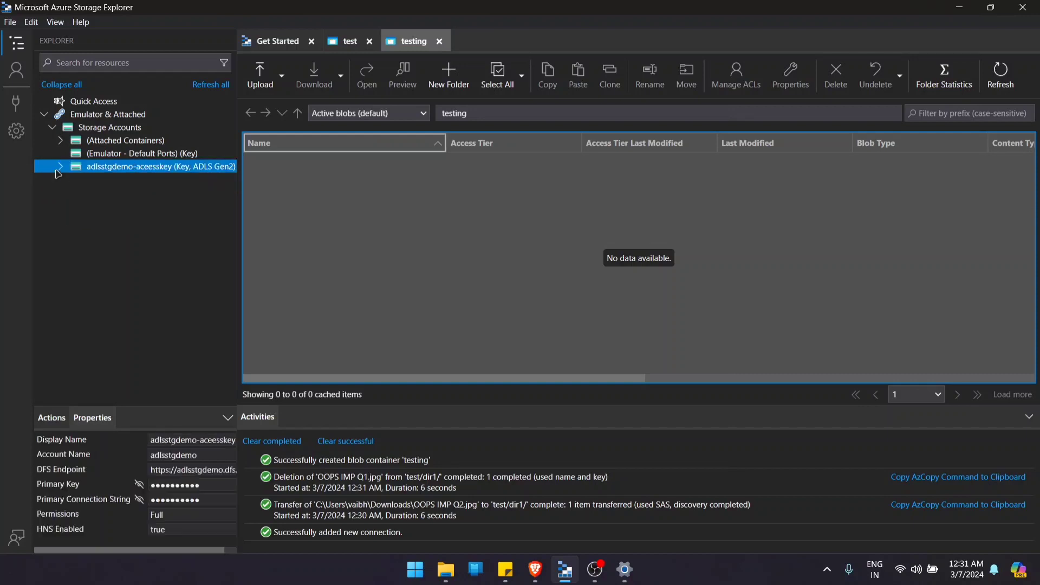
click(14, 104)
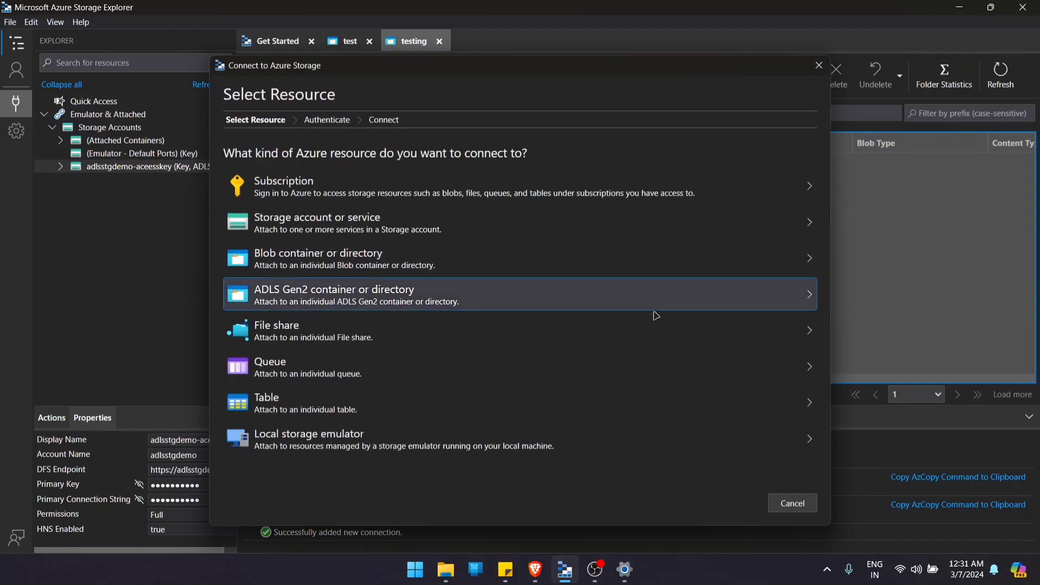
- Switch to the Azure portal and allow the Service, Container and Object resource types in adlsstgdemo's shared access signature settings
click(533, 575)
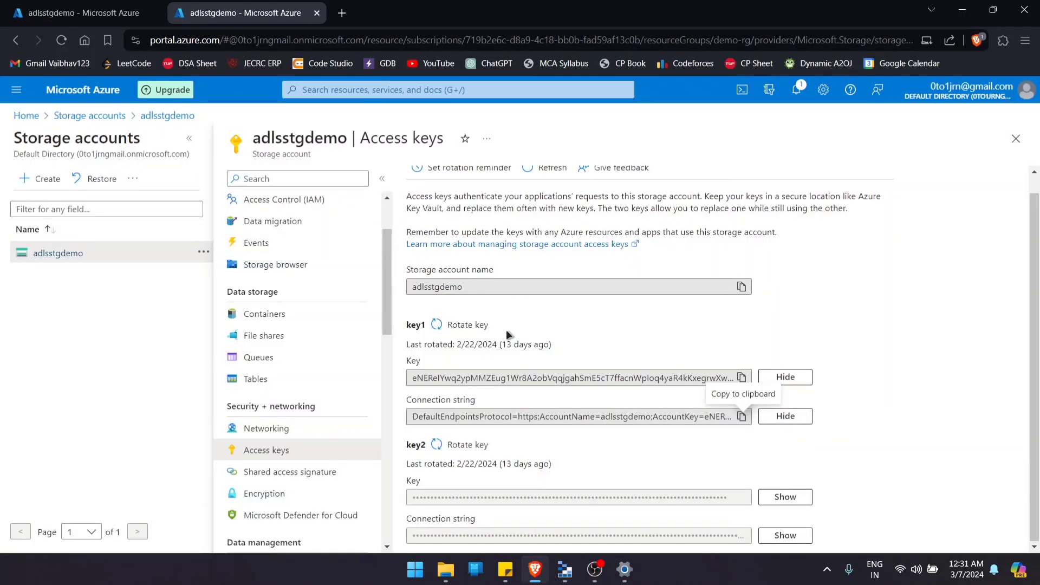
click(280, 475)
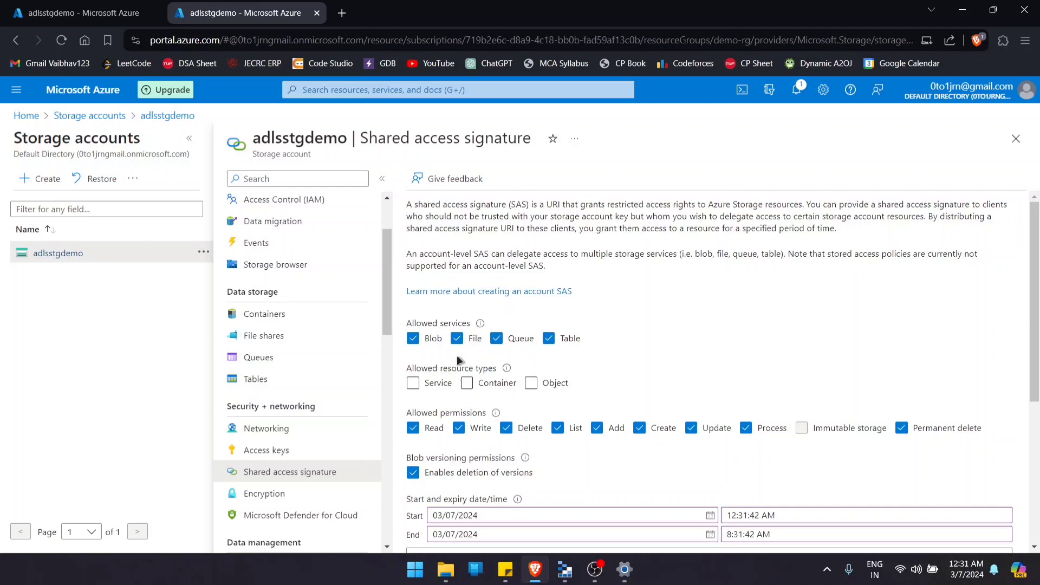
scroll(456, 356, down, 2)
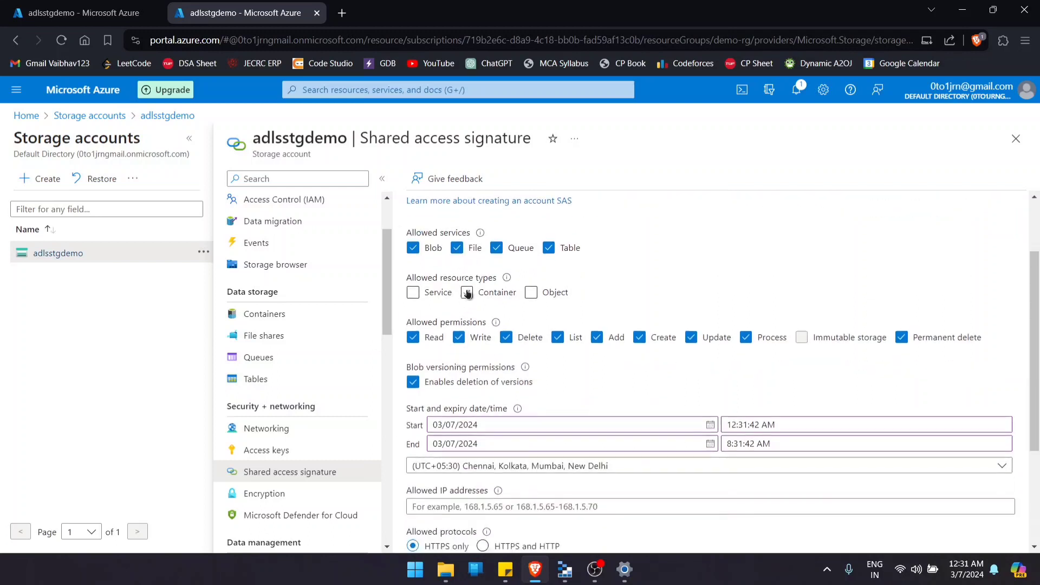
click(467, 253)
click(413, 292)
click(468, 294)
click(531, 293)
- Restrict the signature's allowed permissions to Read and List only, and turn off the deletion of blob versions
scroll(540, 337, down, 3)
scroll(523, 324, up, 3)
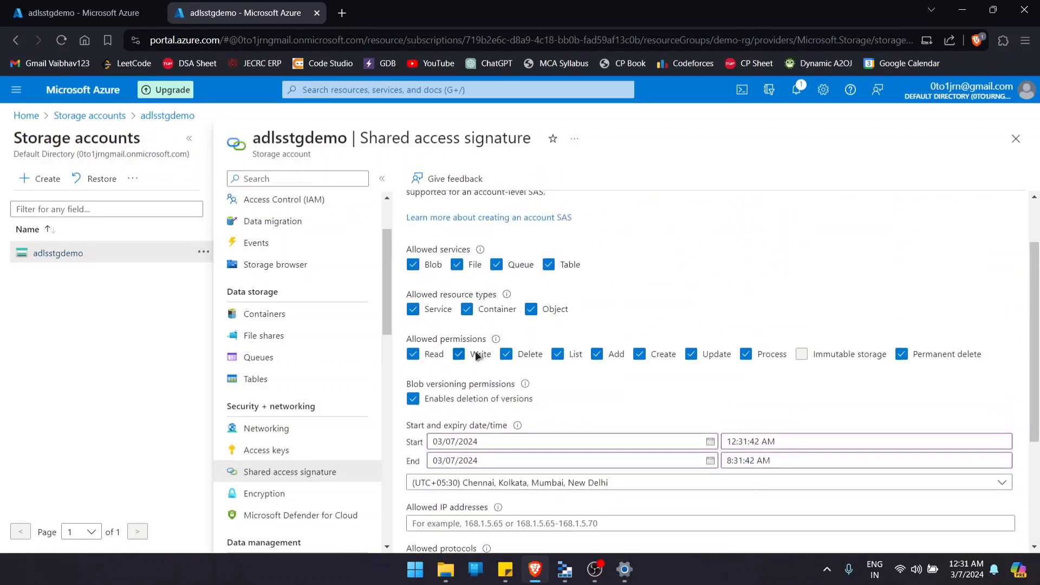
click(459, 354)
click(596, 355)
click(640, 354)
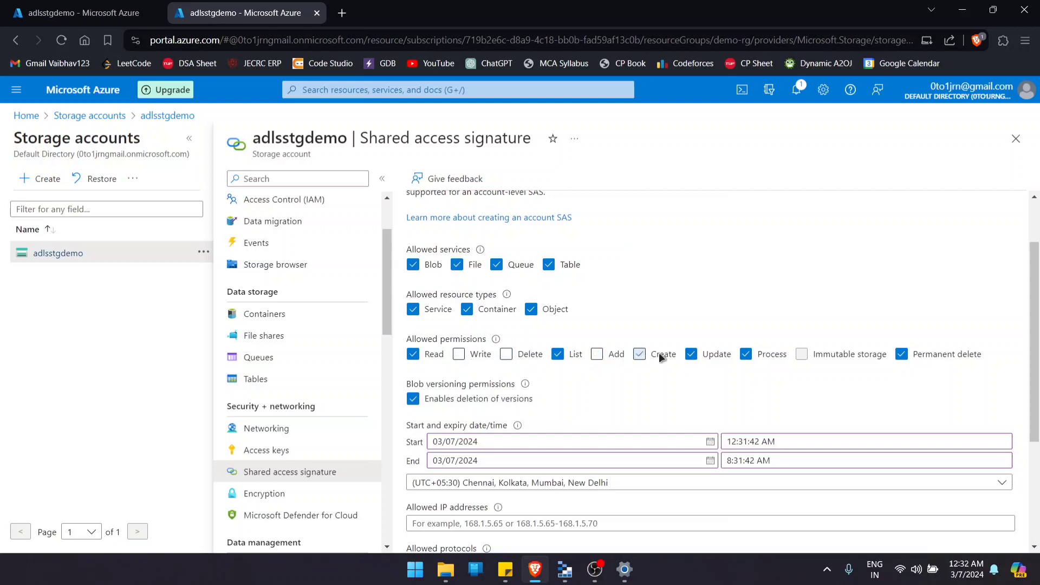
click(692, 354)
click(745, 355)
click(902, 355)
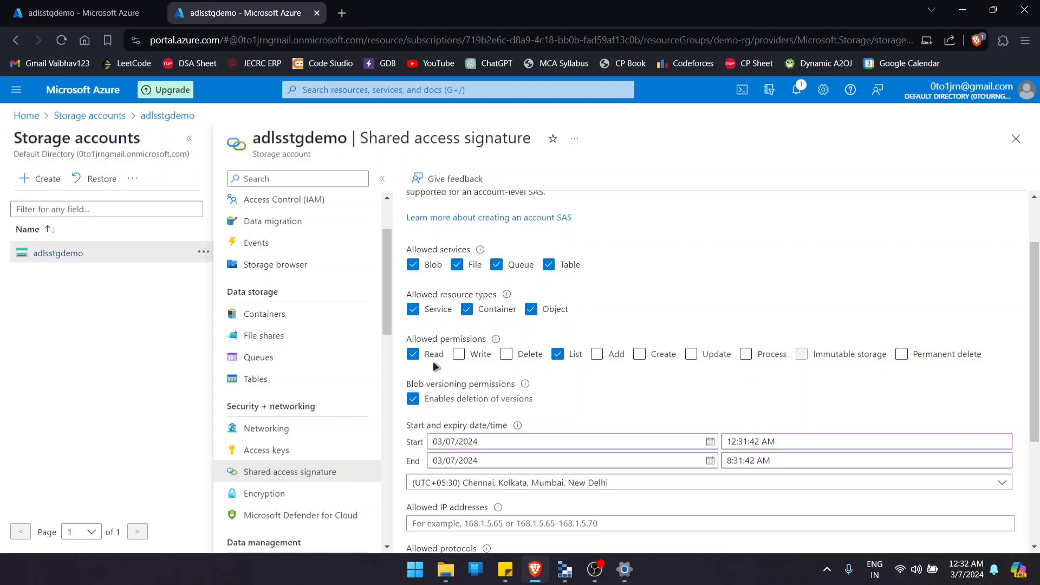
click(427, 402)
- Generate the SAS and connection string with HTTPS only and signing key key1
scroll(605, 388, down, 3)
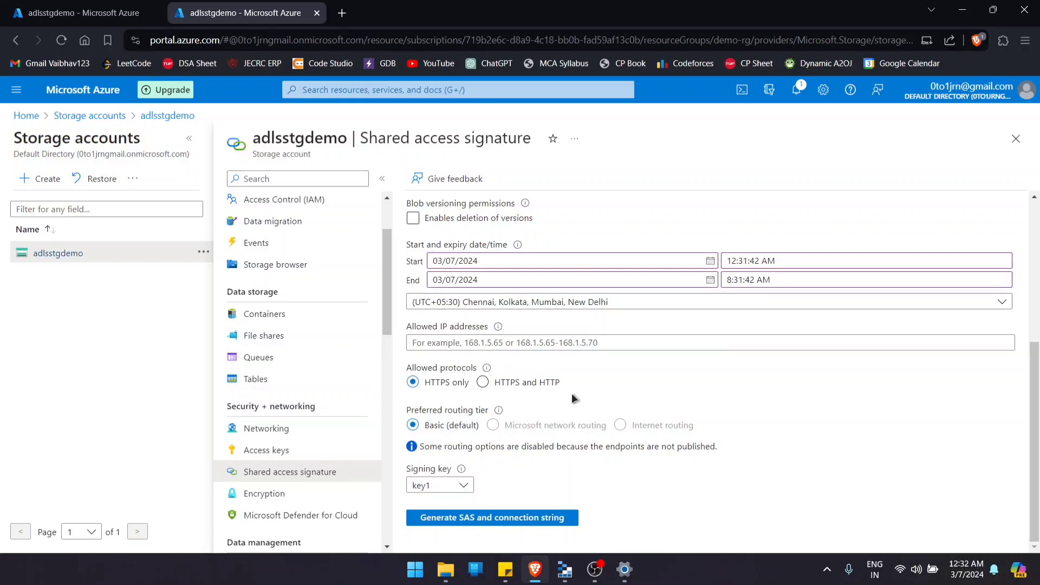
click(547, 517)
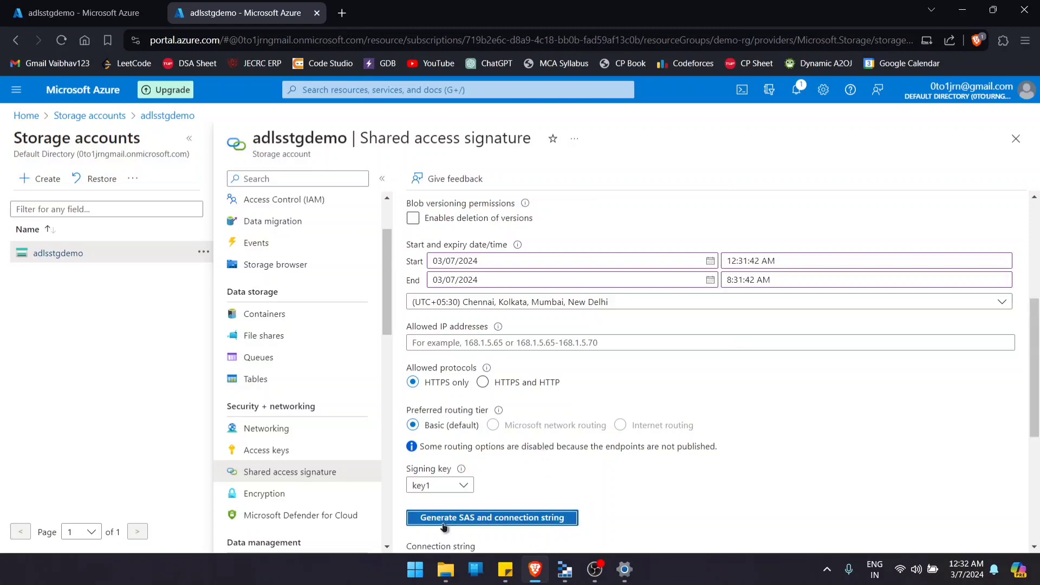
scroll(533, 487, down, 5)
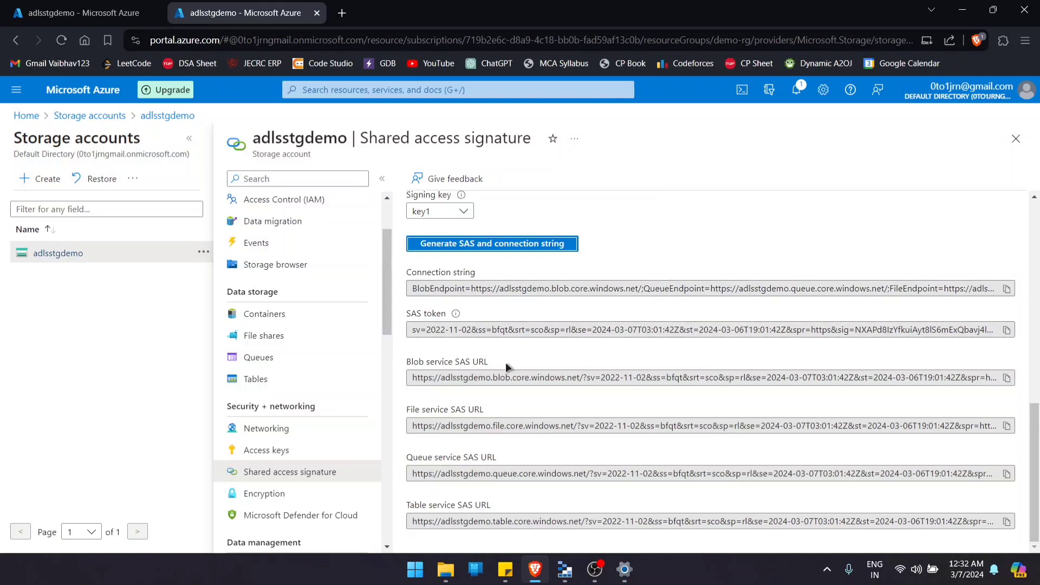
- Back in Storage Explorer, choose to connect to a storage account or service using a shared access signature URL (SAS)
click(565, 569)
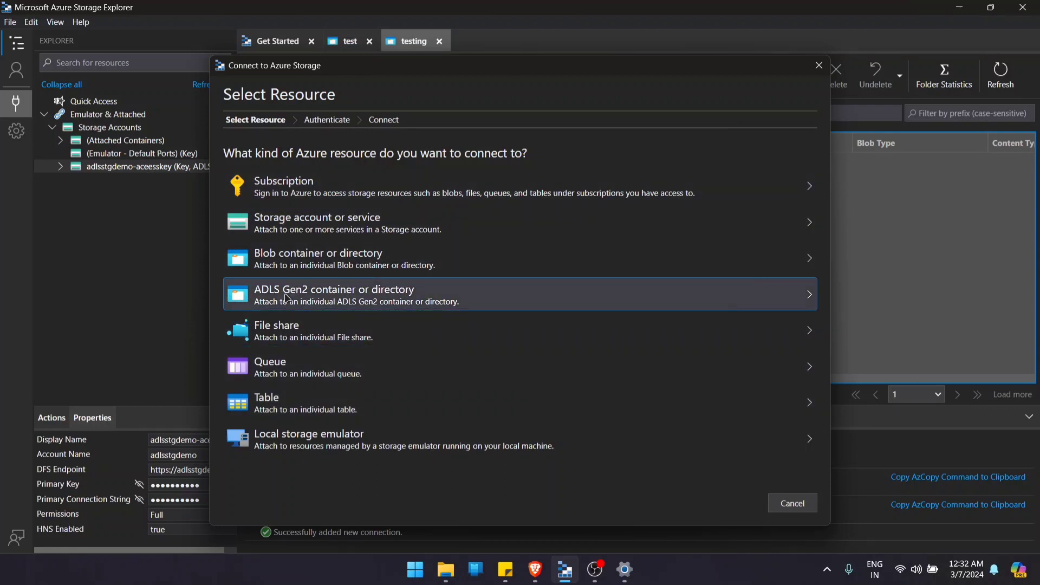
click(287, 222)
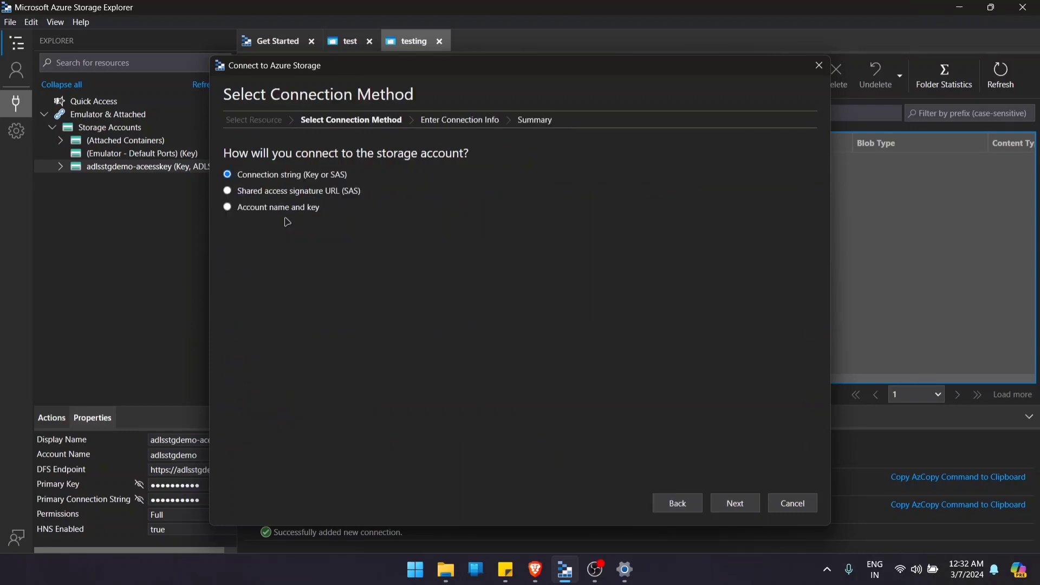
click(274, 195)
click(735, 503)
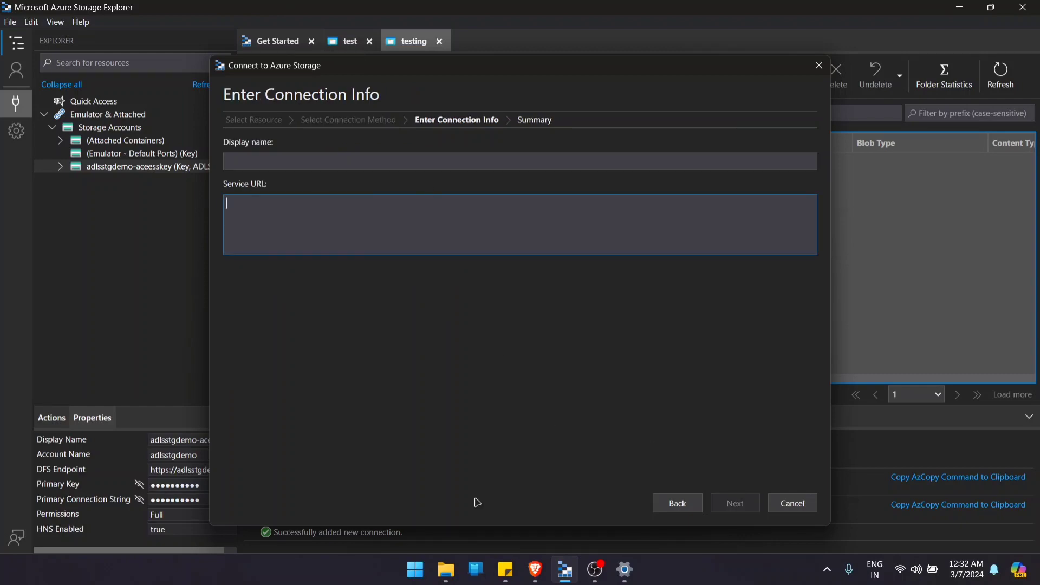
- Return to the Azure portal and copy the generated Blob service SAS URL
click(535, 569)
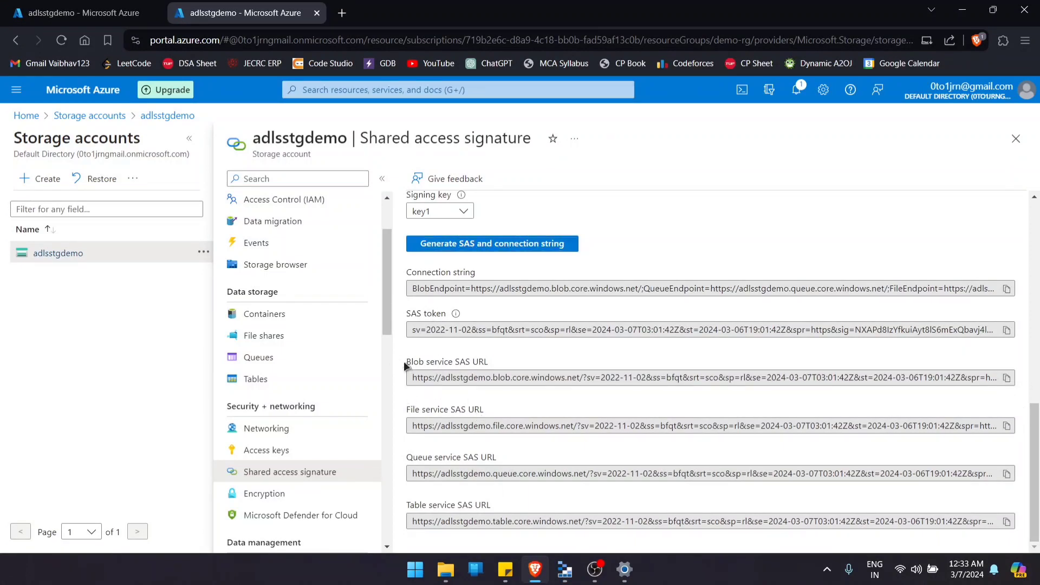
drag(404, 362, 526, 378)
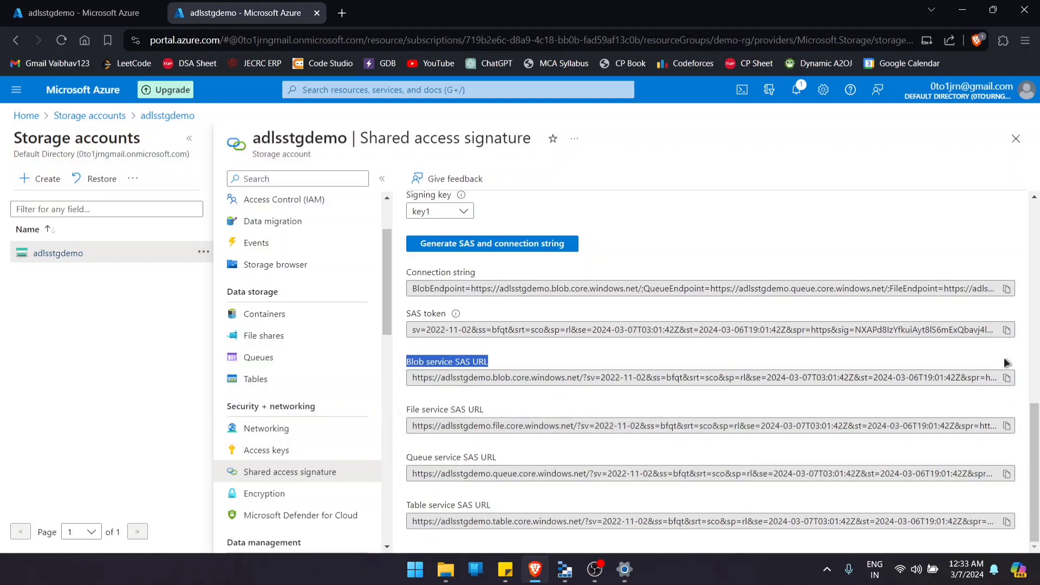
click(1006, 378)
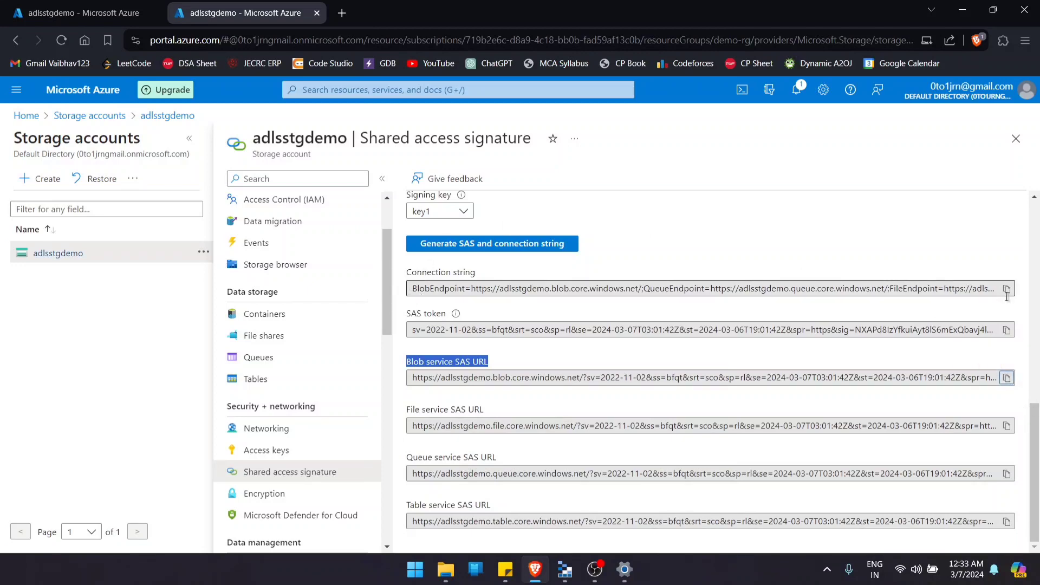
- In Storage Explorer, paste the SAS URL as the service URL, set the display name to adlsstgdemo-sasuri and connect
click(565, 569)
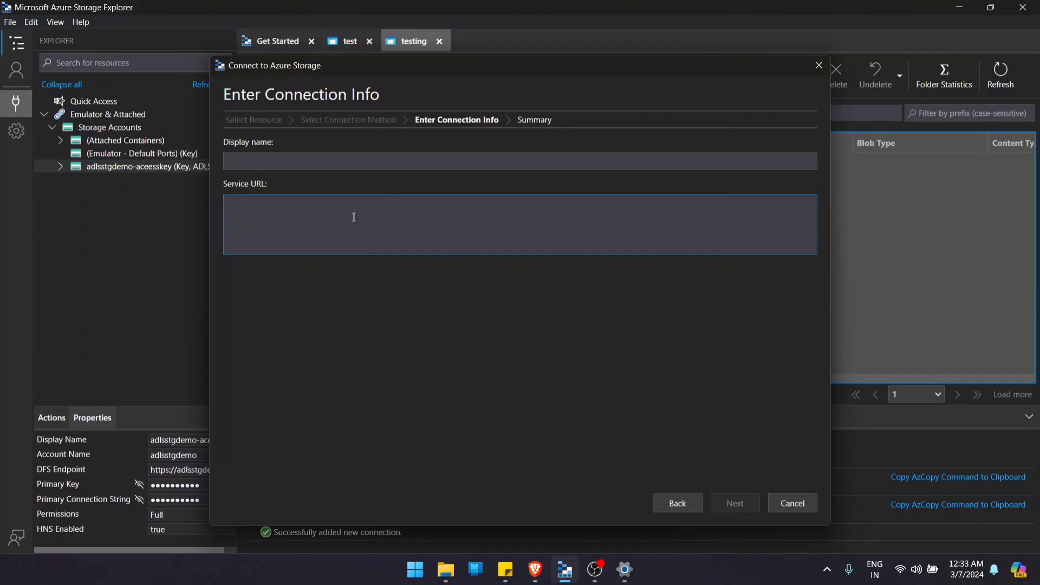
key(ctrl+v)
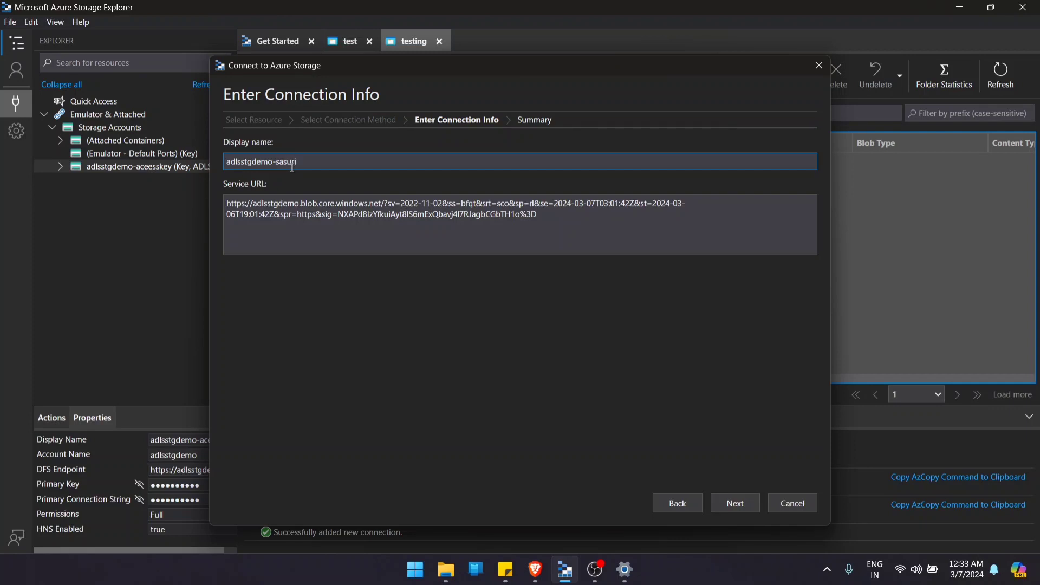
click(738, 505)
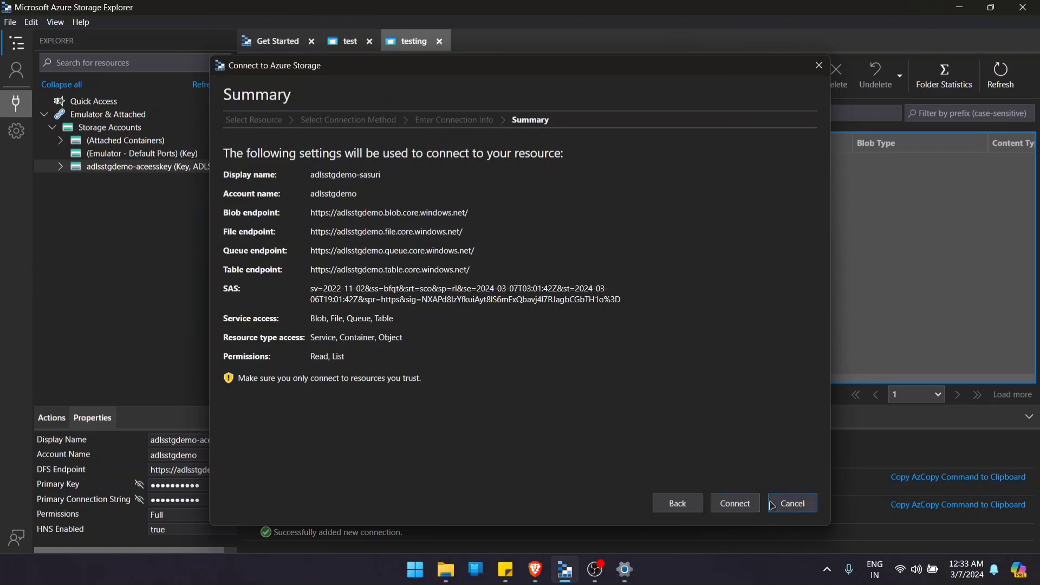
click(729, 502)
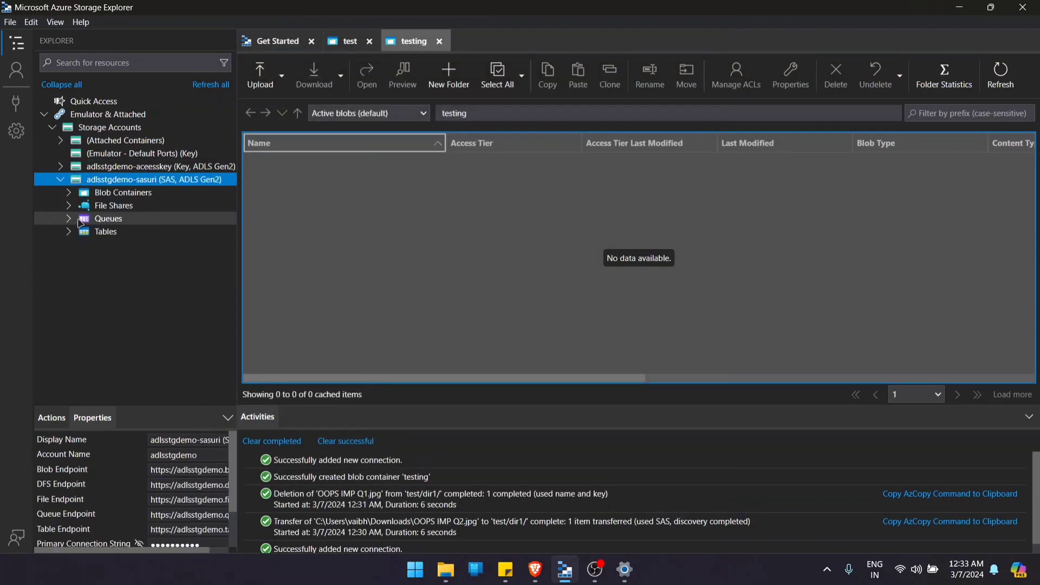
- Expand the blob containers of the adlsstgdemo-sasuri account and try to create a container named testingblob
click(69, 194)
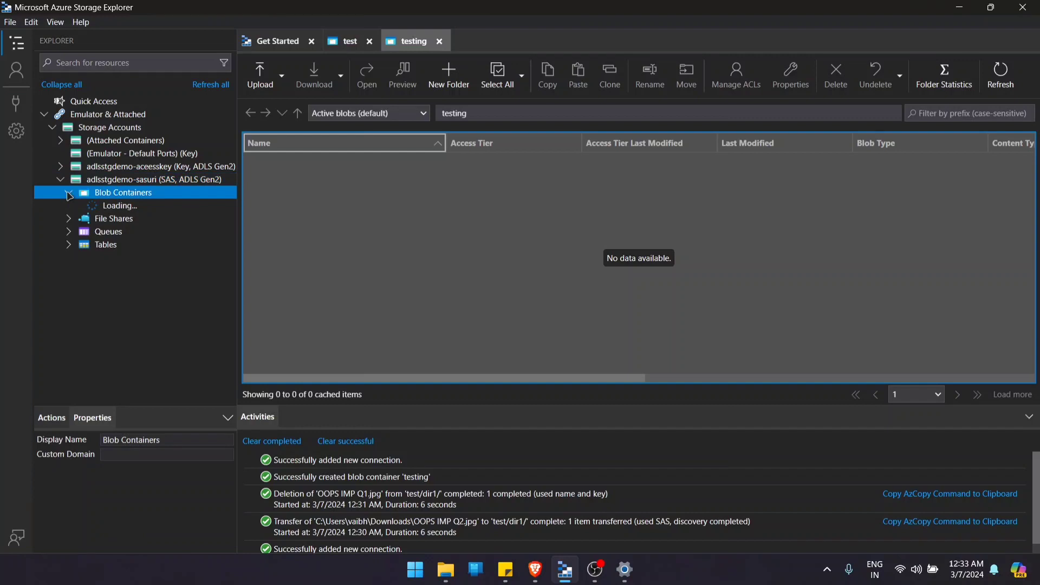
right_click(110, 197)
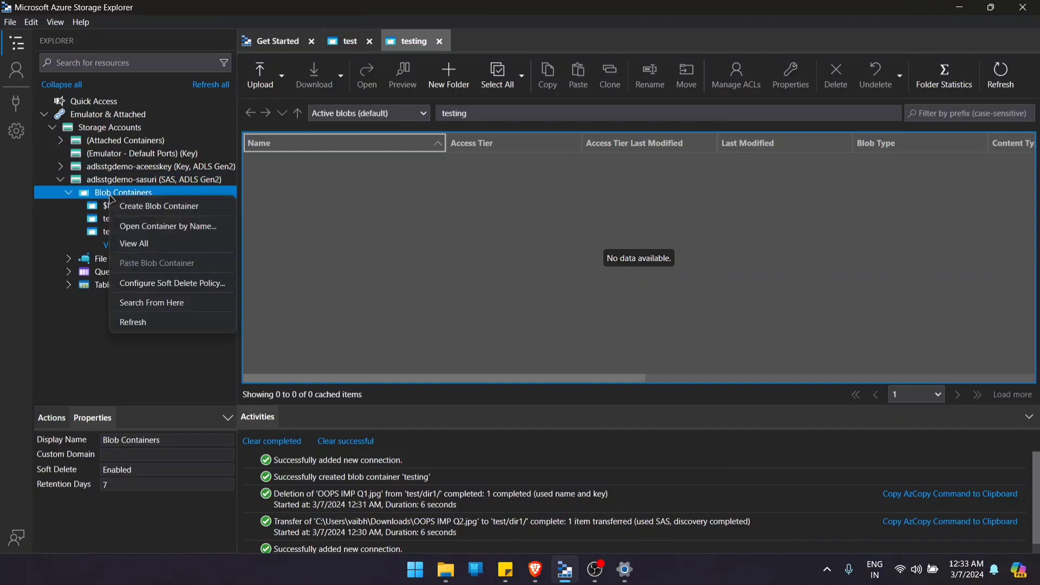
click(157, 208)
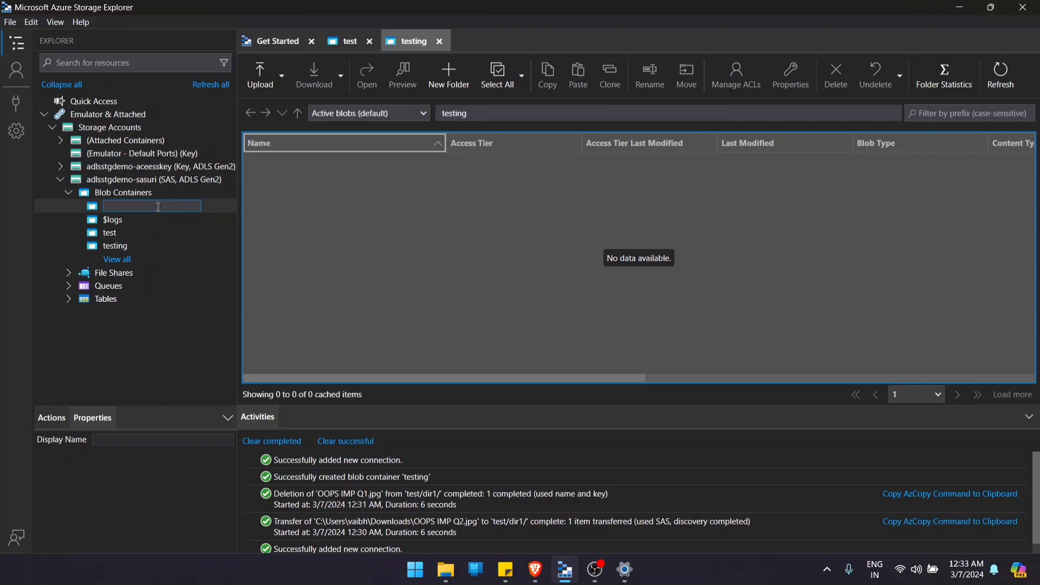
text(tedt=)
key(BackSpace)
key(BackSpace)
key(BackSpace)
text(s)
key(Return)
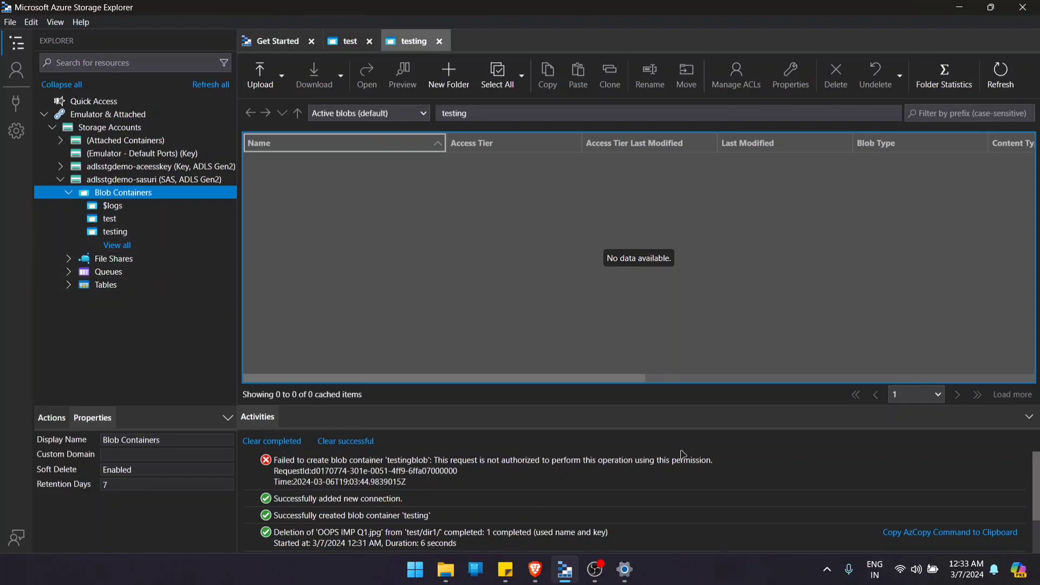
- Open the test container of the adlsstgdemo-sasuri account and go into its dir1 folder
click(117, 220)
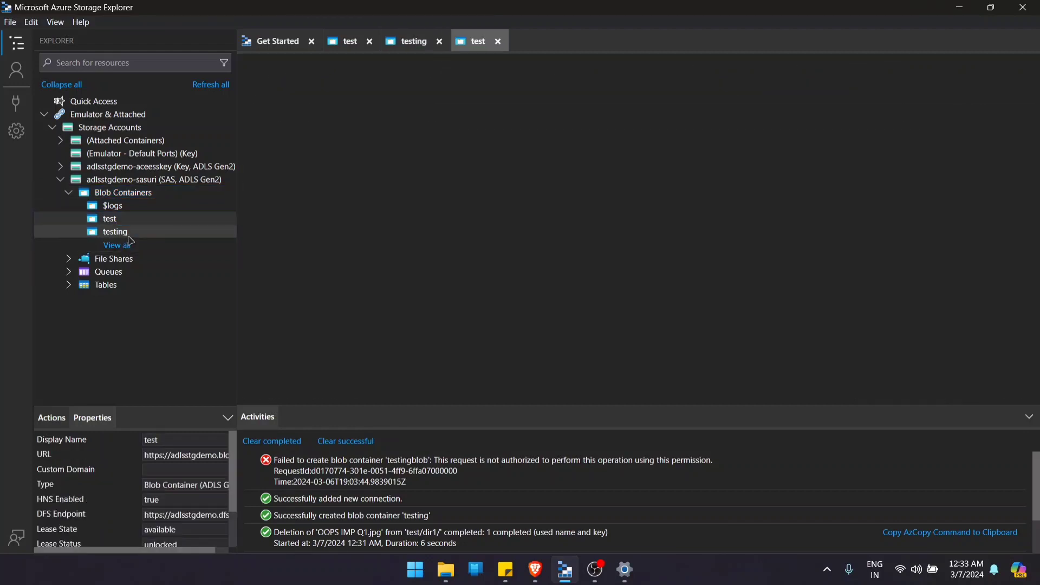
click(281, 164)
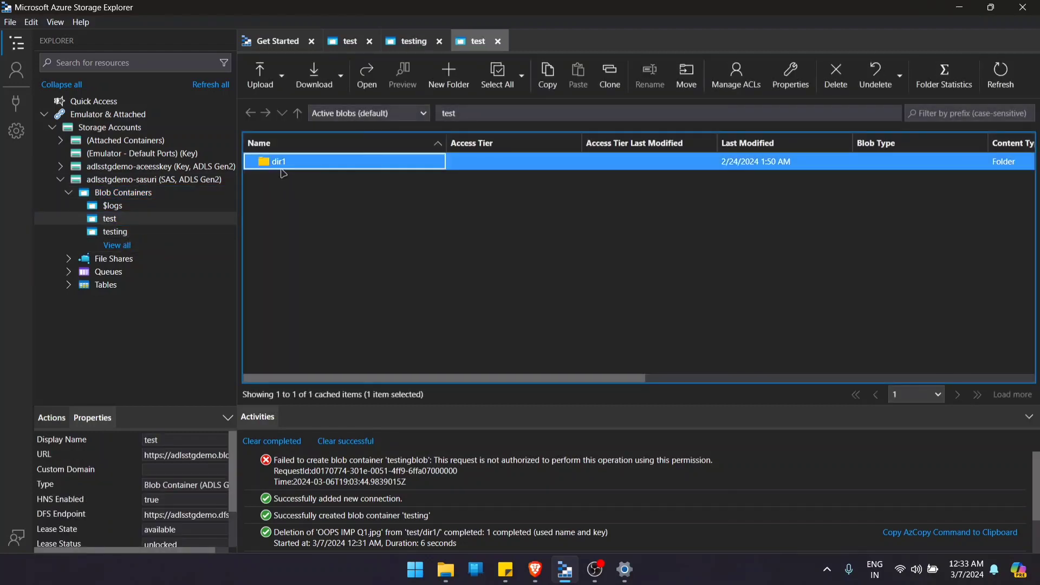
double_click(281, 167)
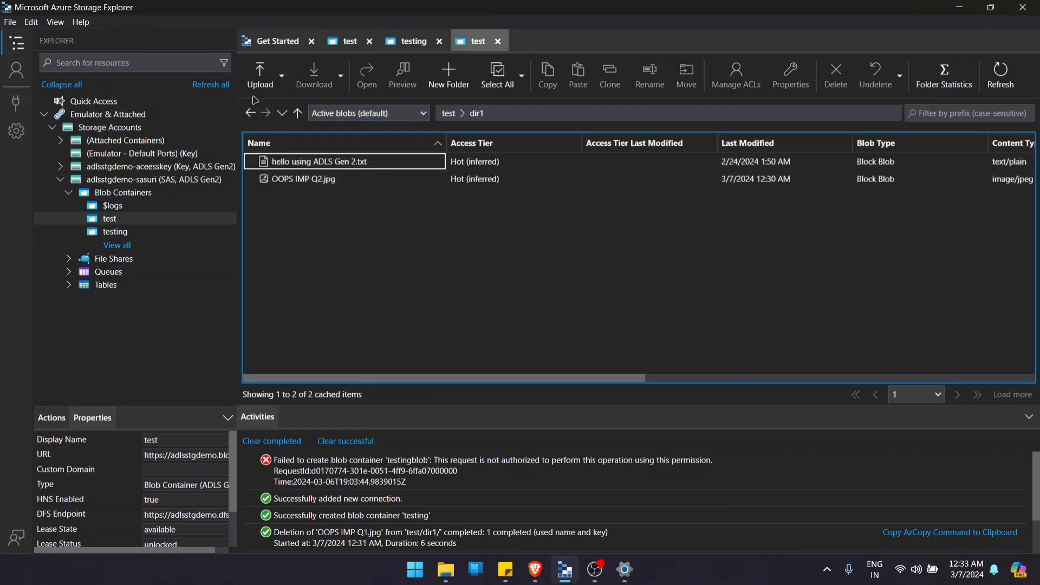
- Try to upload ADSA GA1.pdf from the Downloads folder to dir1 as a block blob with the default access tier
click(260, 79)
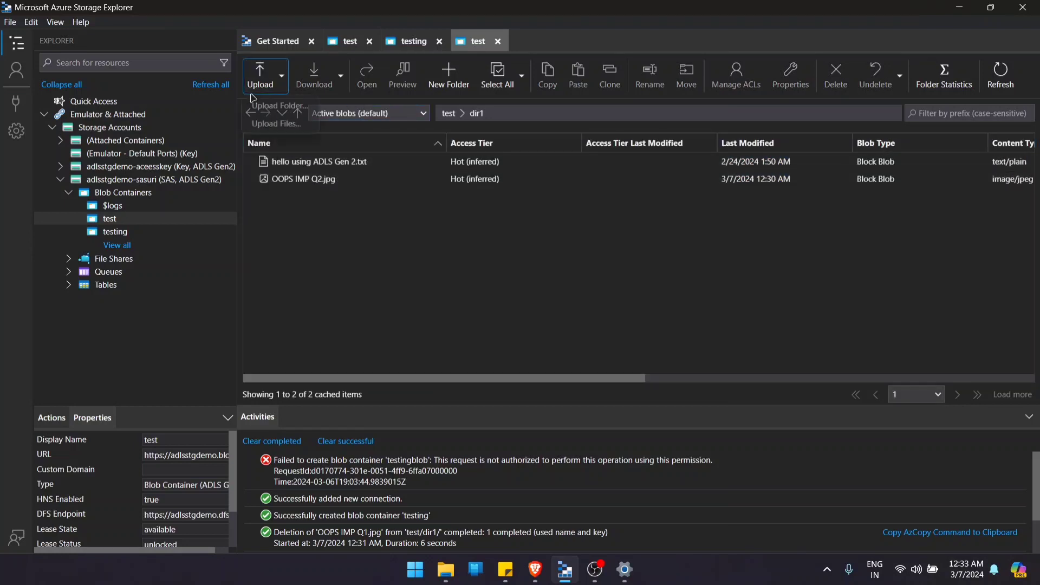
click(277, 124)
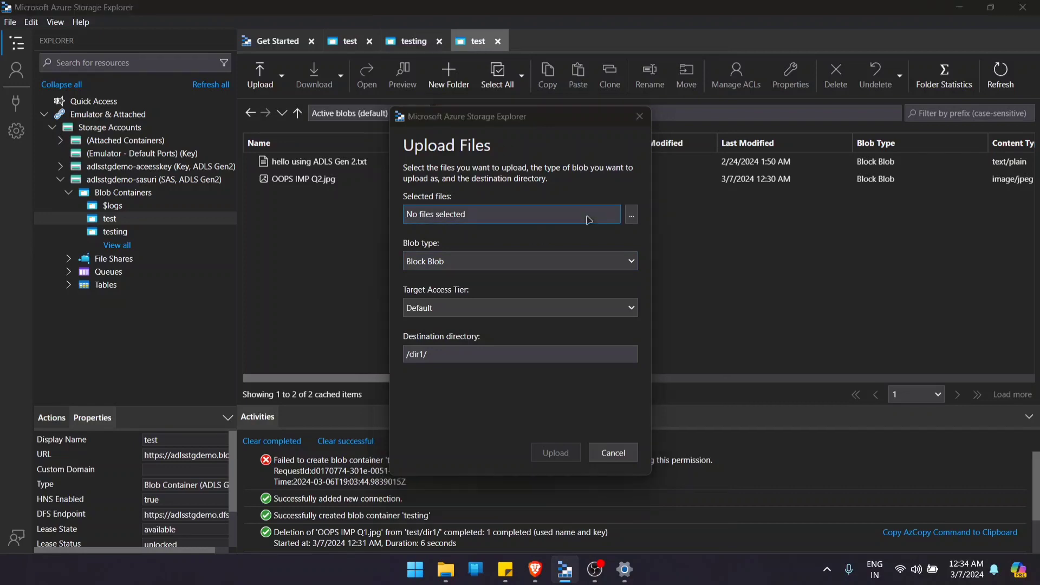
click(631, 214)
scroll(541, 342, down, 5)
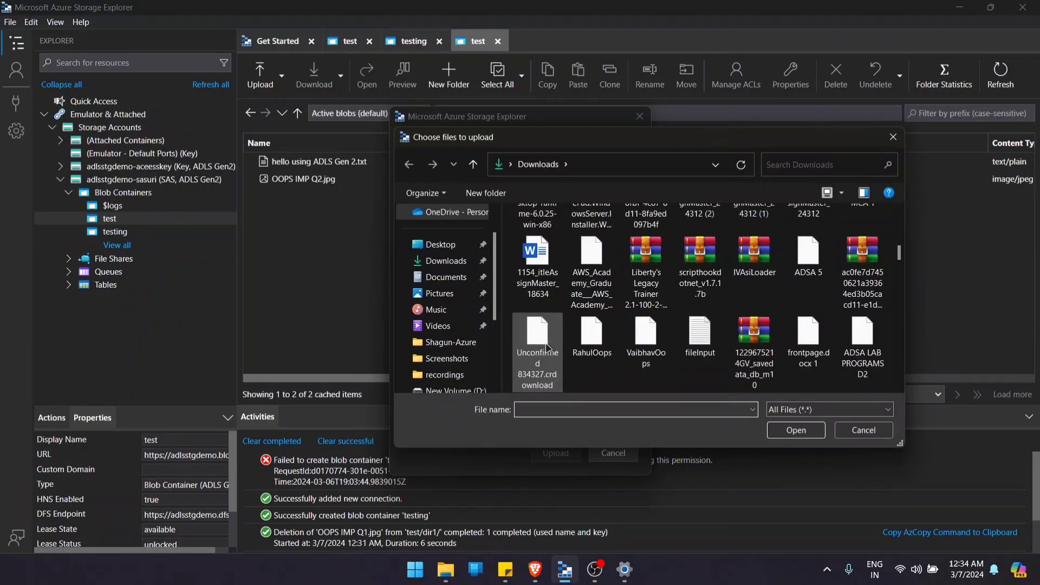
scroll(547, 348, down, 5)
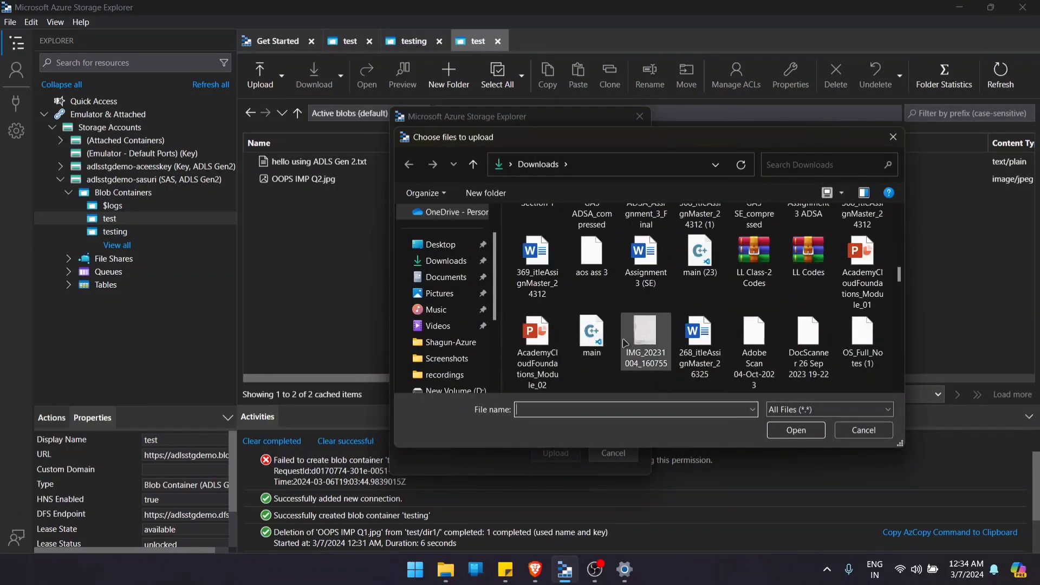
scroll(625, 343, down, 3)
click(593, 283)
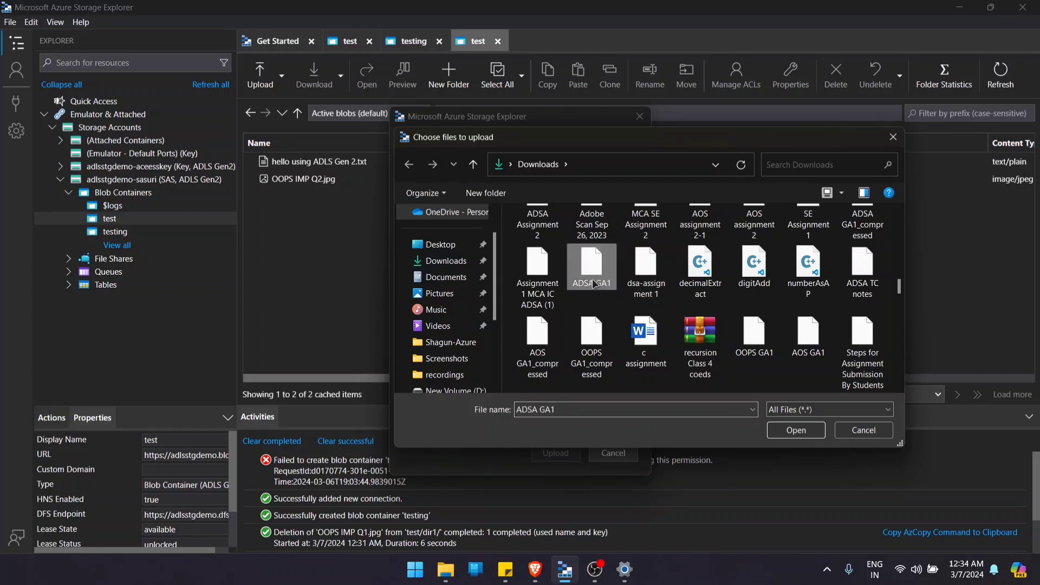
click(797, 434)
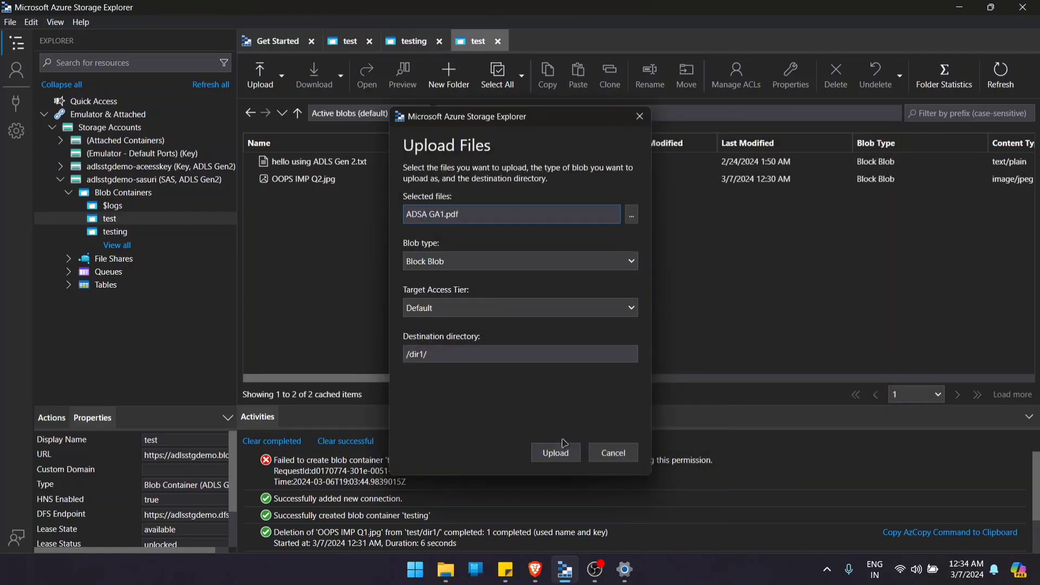
click(556, 452)
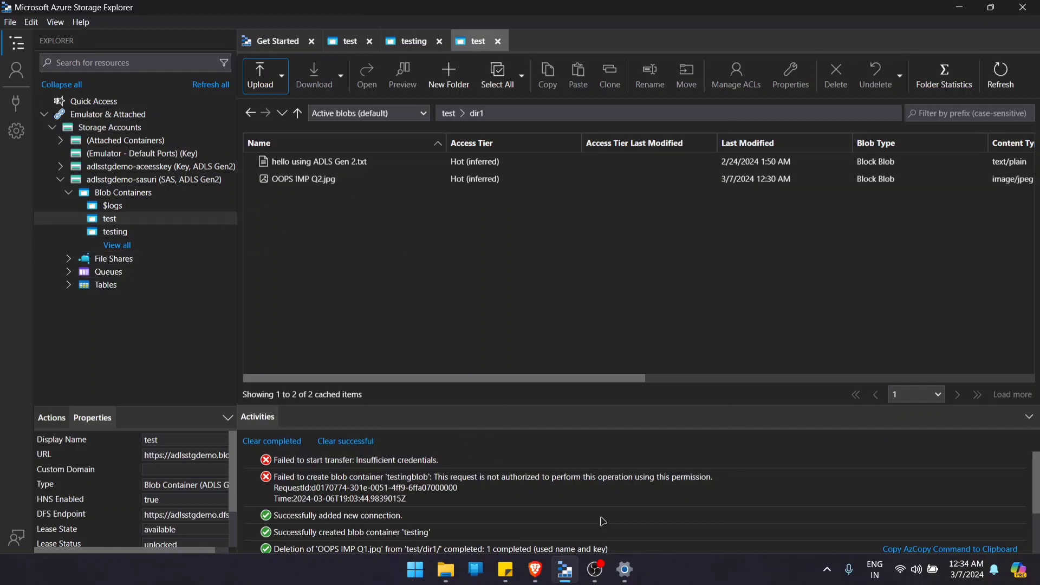
- Download OOPS IMP Q2.jpg from dir1 to the Downloads folder, overwriting the existing copy
click(306, 182)
click(318, 75)
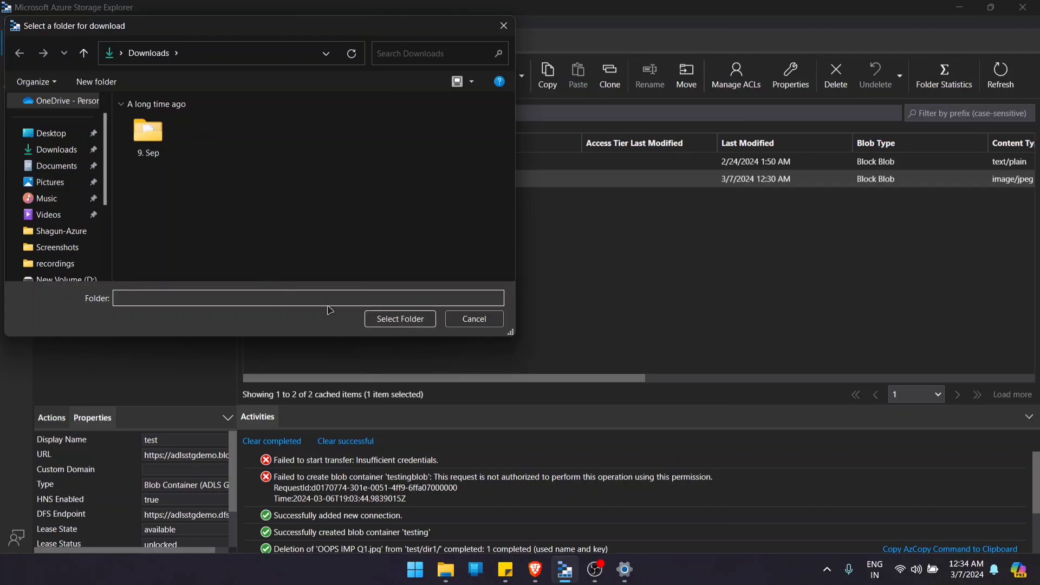
click(53, 147)
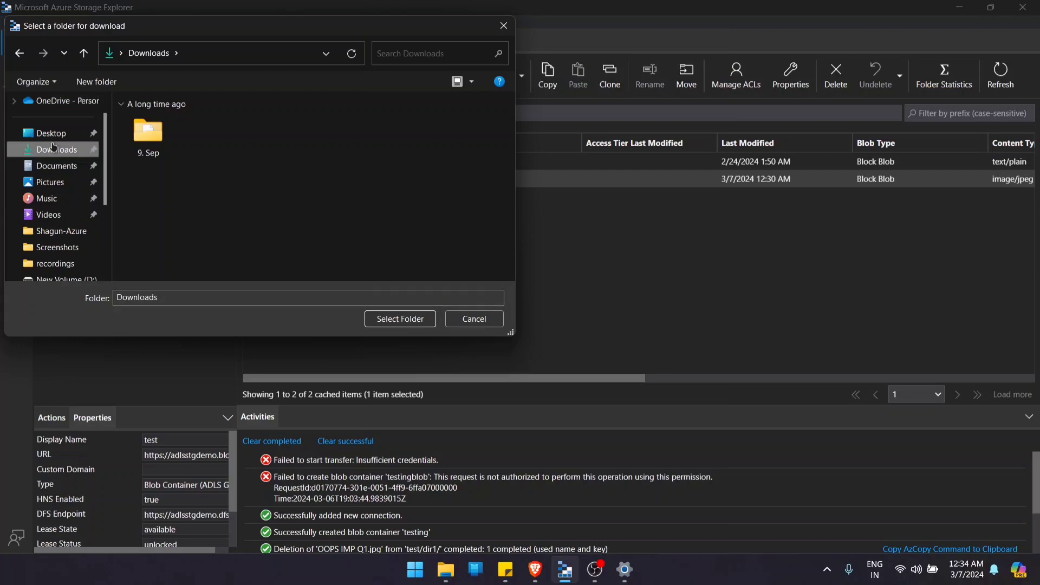
click(401, 321)
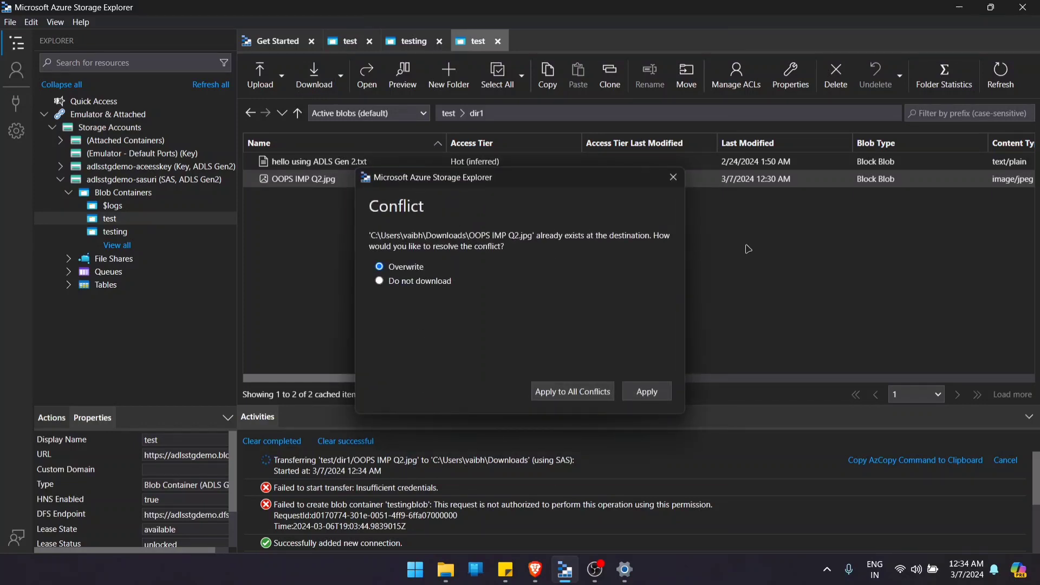
click(414, 282)
click(414, 269)
click(661, 391)
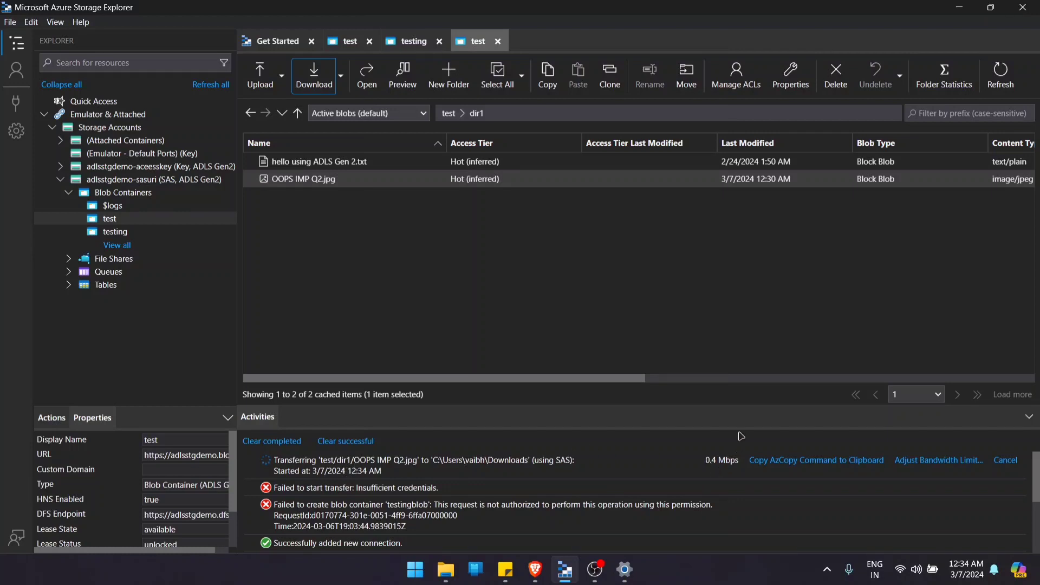
- Try to delete OOPS IMP Q2.jpg from dir1 and return to the root of the test container
click(312, 179)
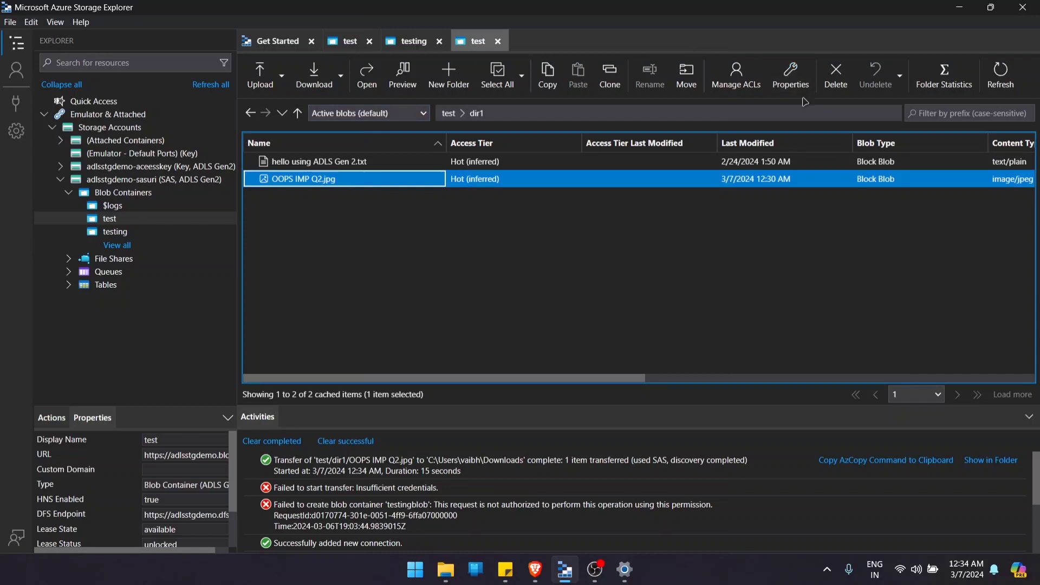
click(835, 87)
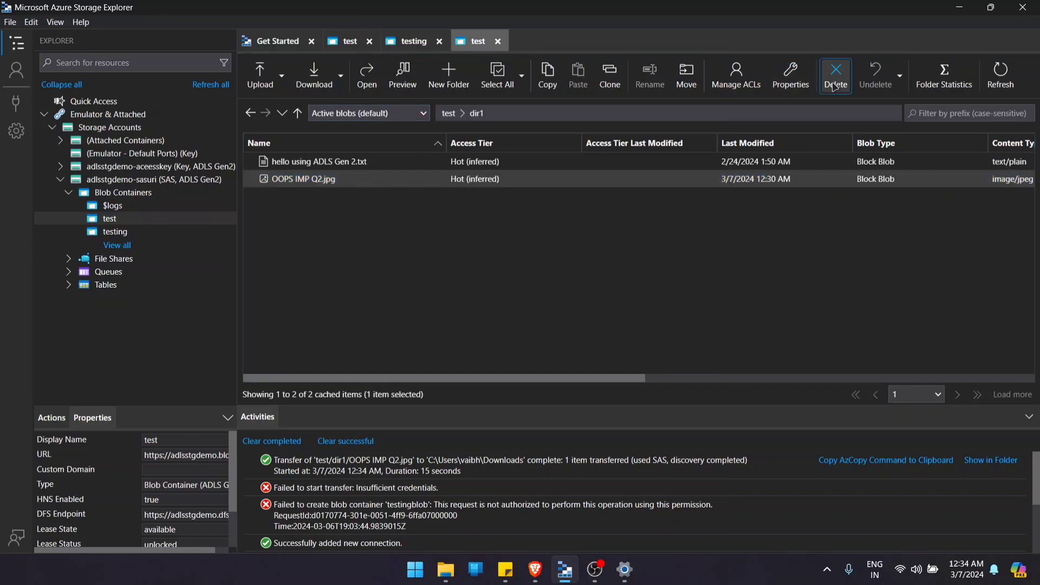
click(835, 87)
click(590, 351)
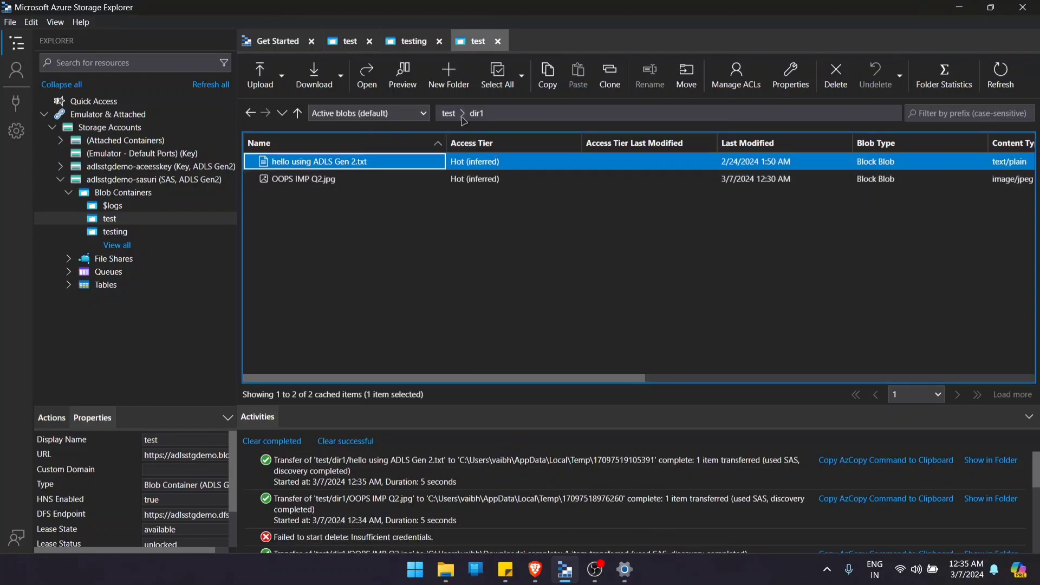
click(449, 114)
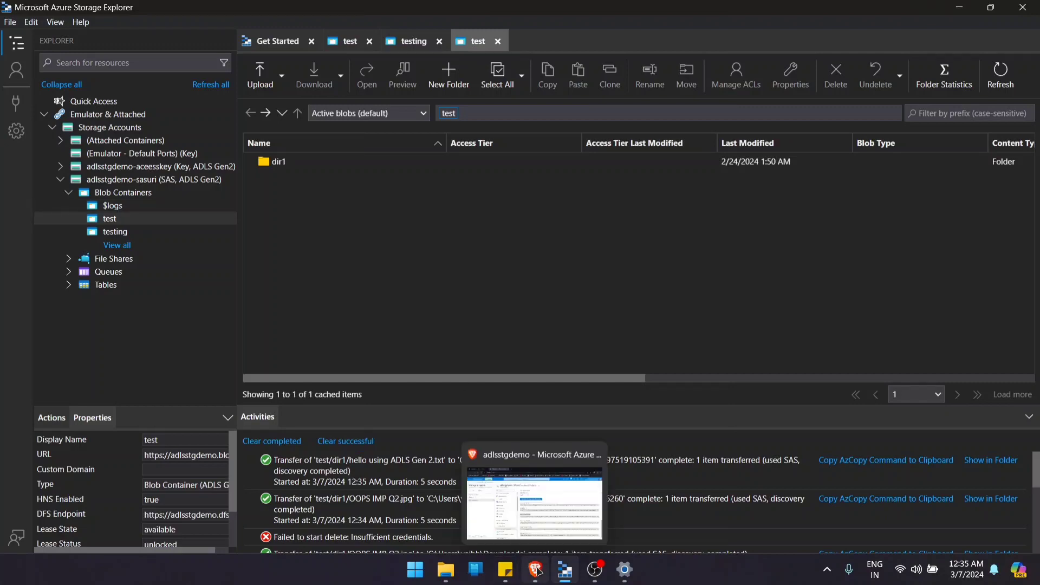
- Switch to the Azure portal and open SAS generation for the test container of adlsstgdemo
click(536, 569)
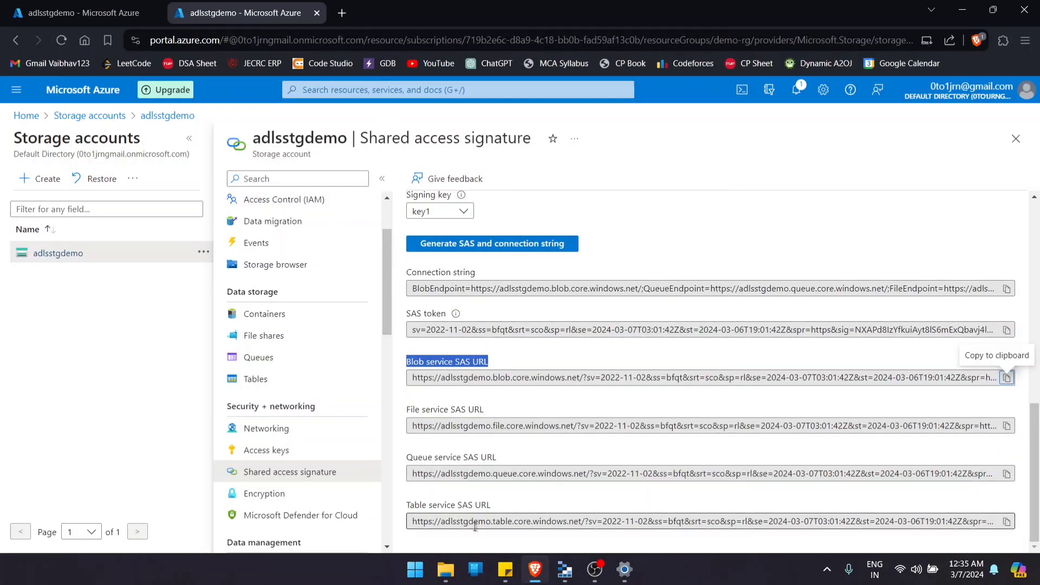
click(274, 323)
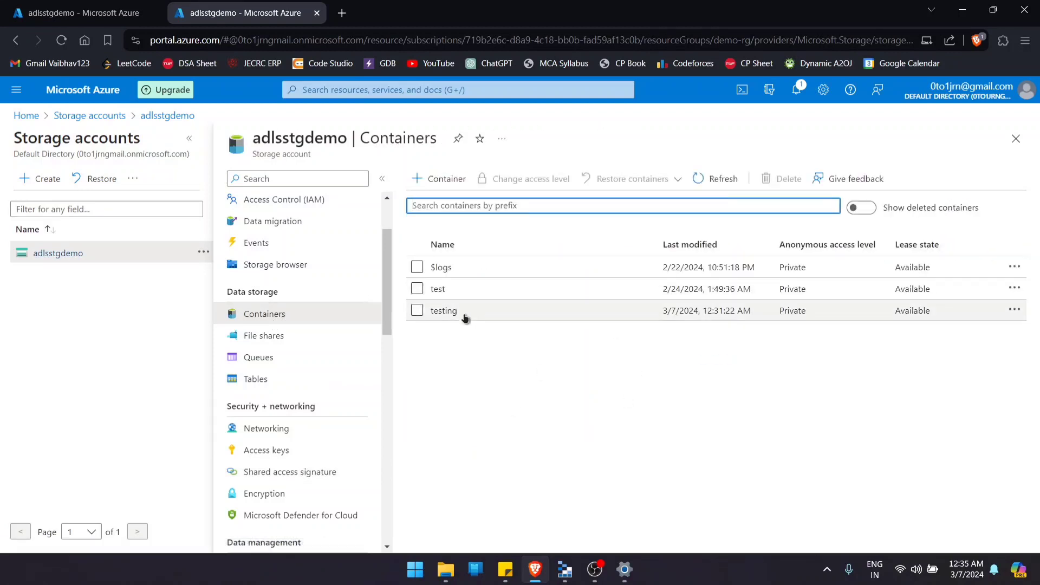
right_click(458, 291)
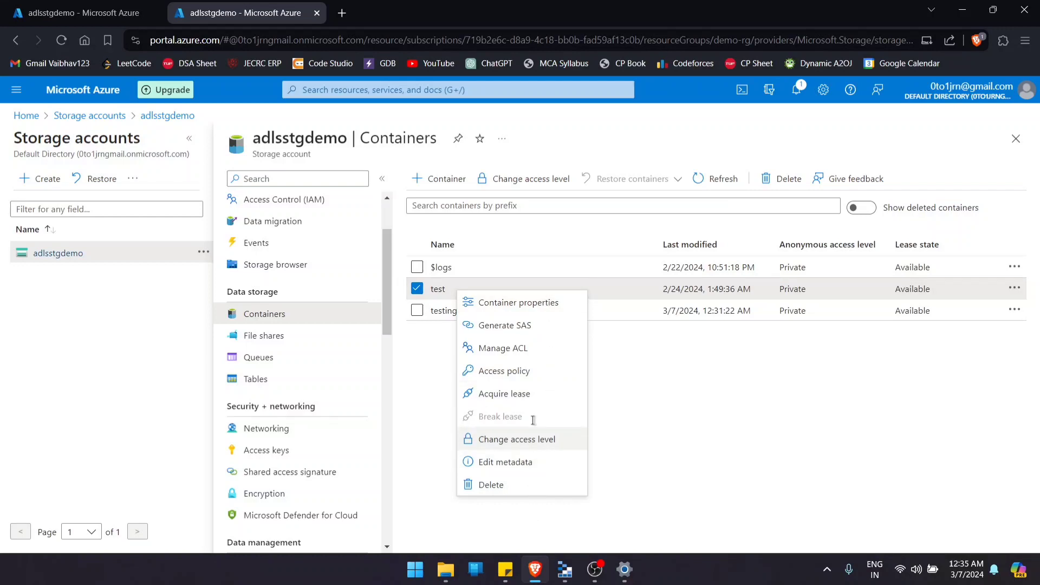
click(505, 328)
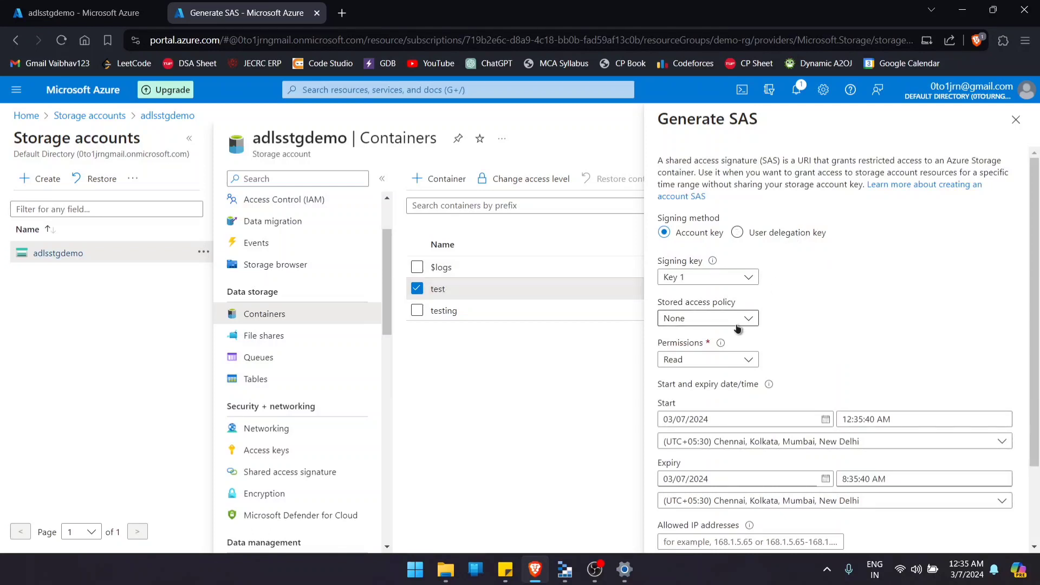
- Generate the test container's SAS with Read, Write and List permissions and copy its Blob SAS URL
scroll(738, 329, down, 2)
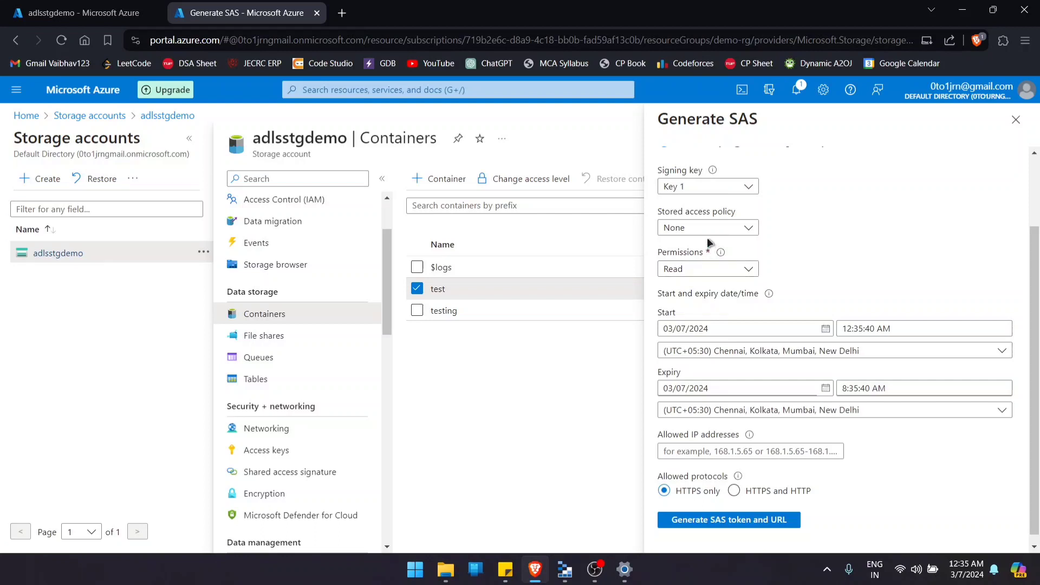
click(702, 271)
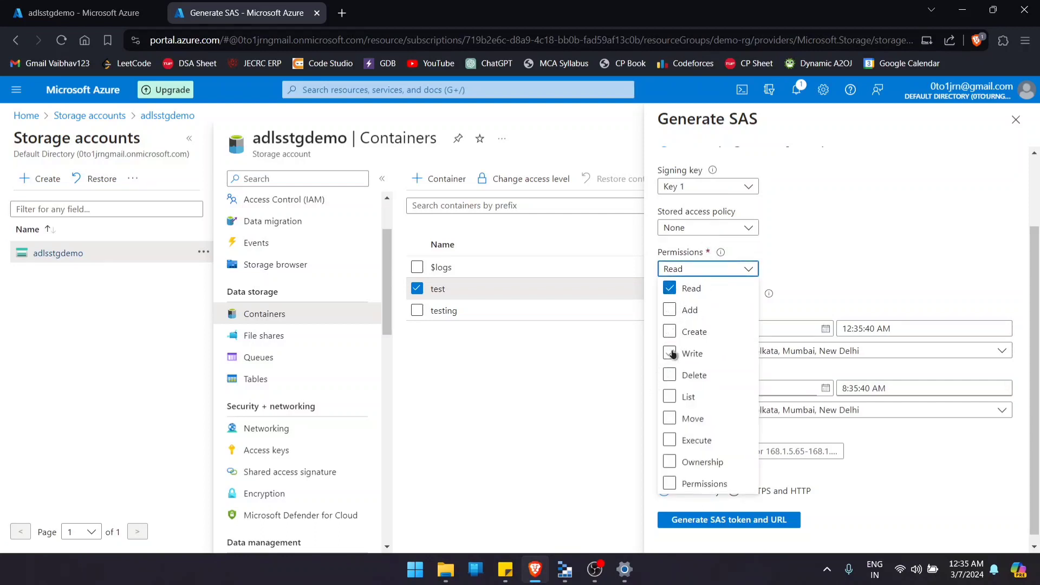
click(670, 396)
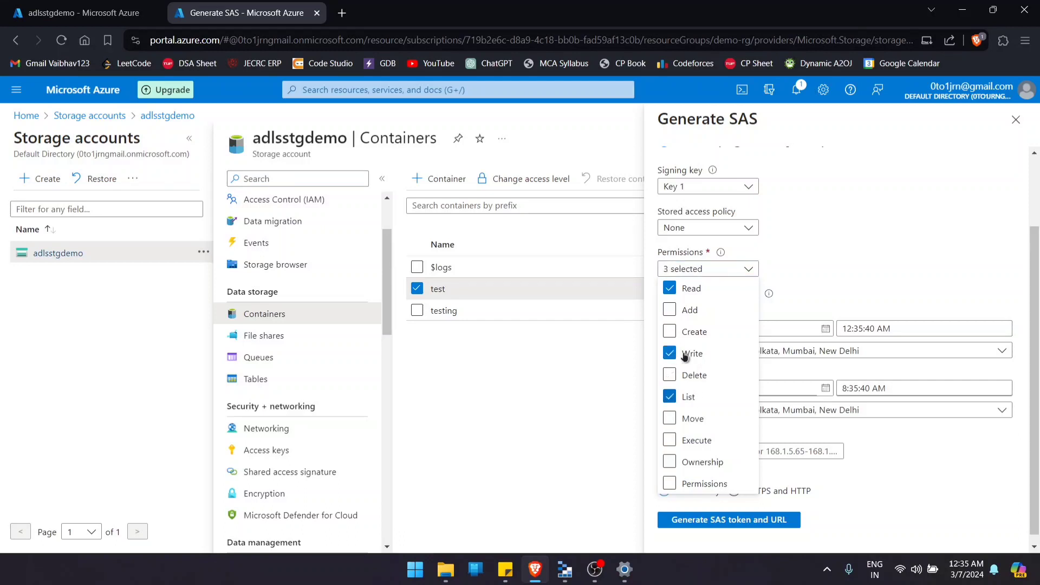
click(693, 354)
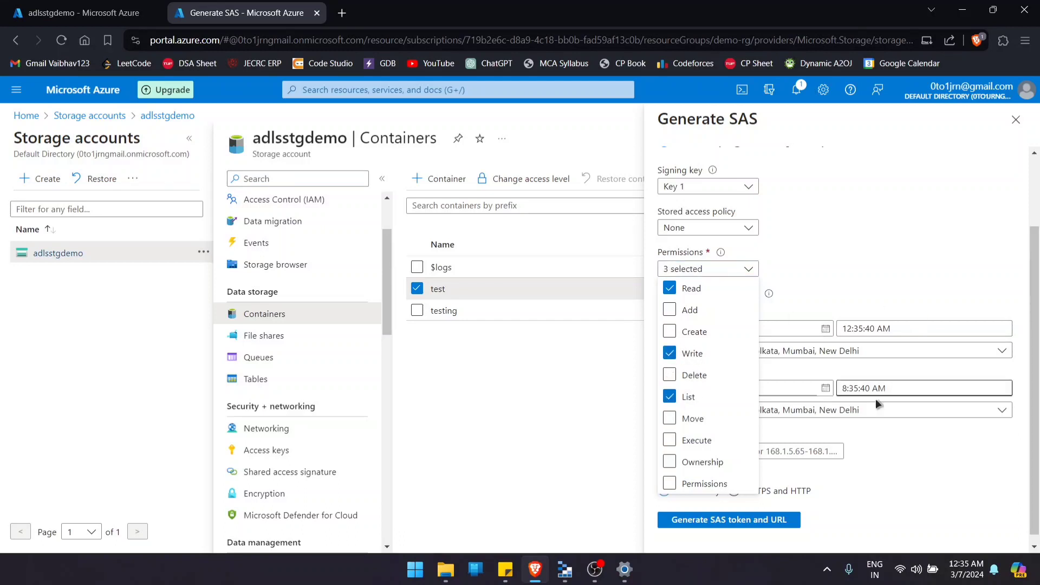
click(918, 527)
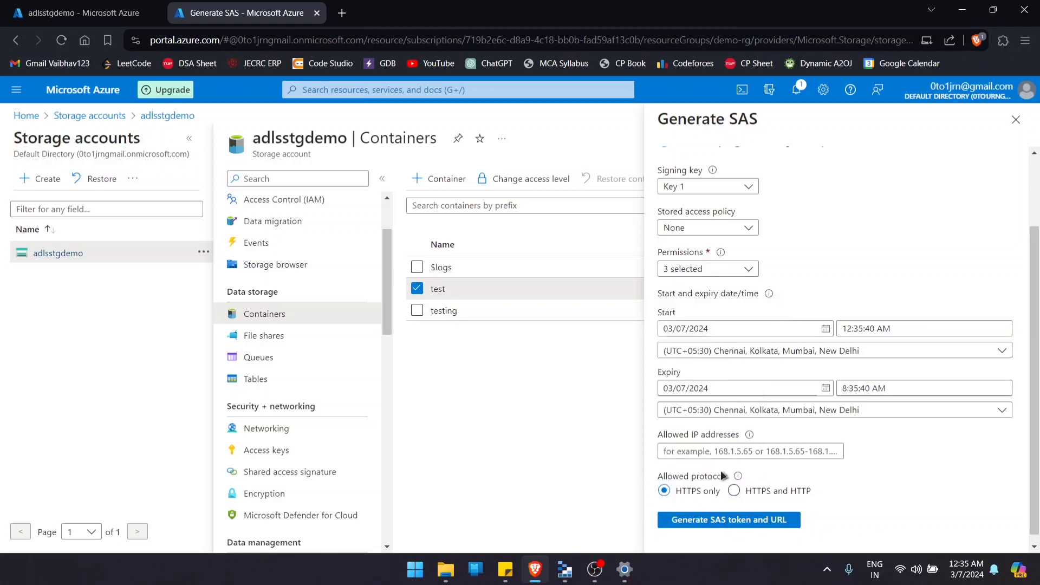
click(708, 524)
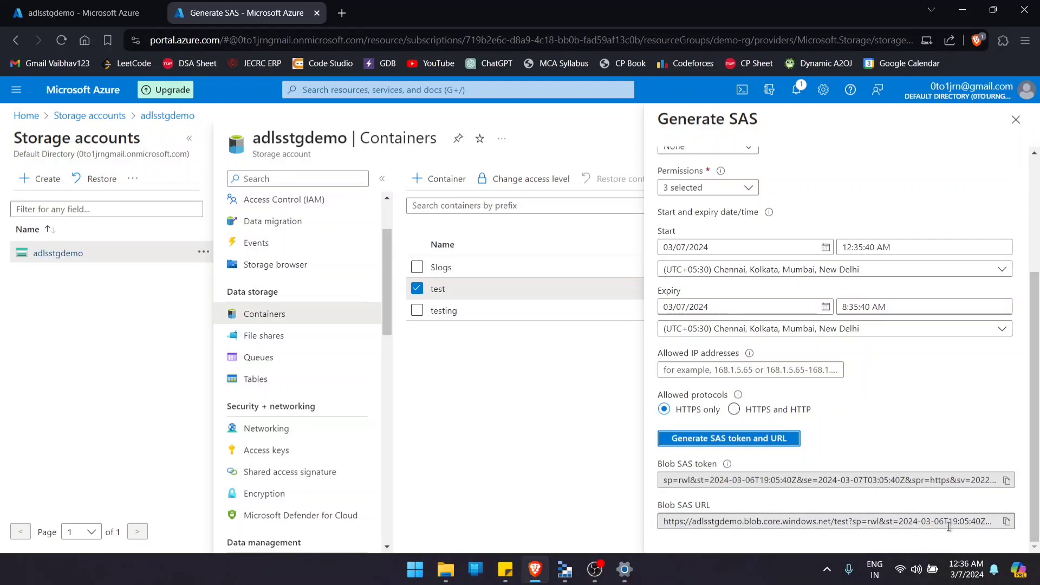
click(1008, 523)
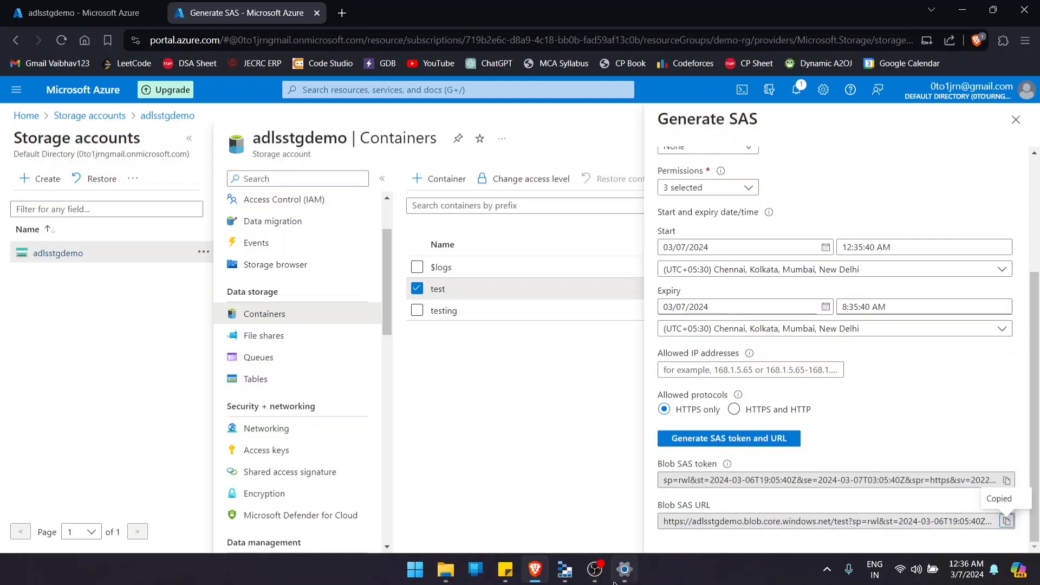
- Back in Storage Explorer, choose to connect to an ADLS Gen2 container or directory using a shared access signature URL (SAS)
click(565, 569)
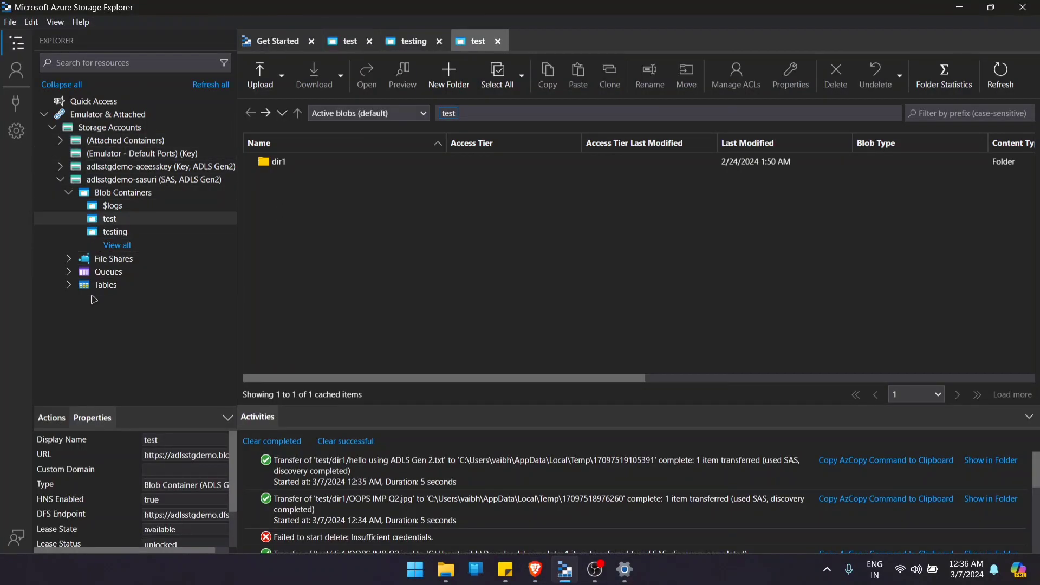
click(24, 116)
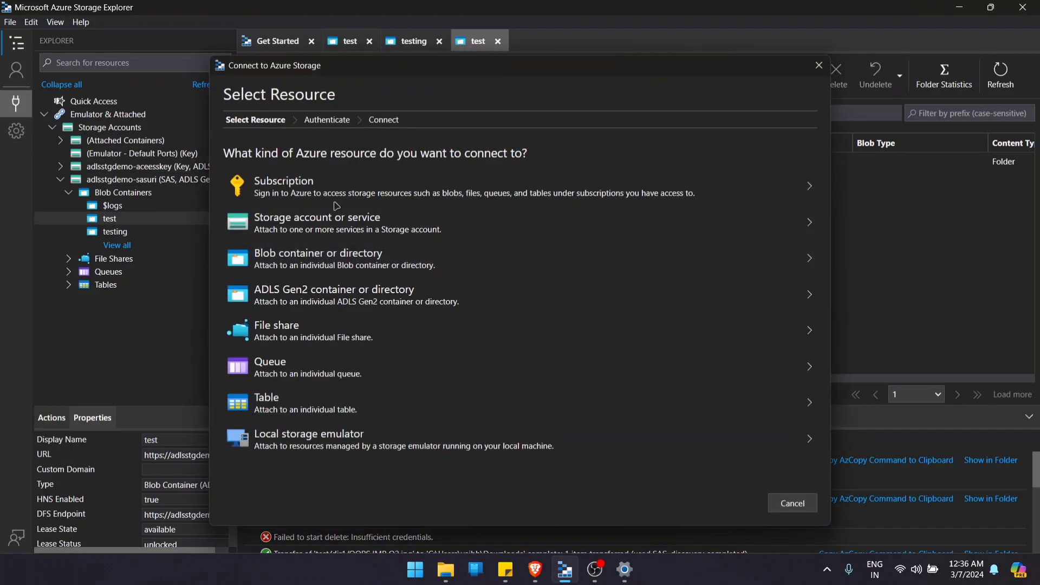
click(302, 300)
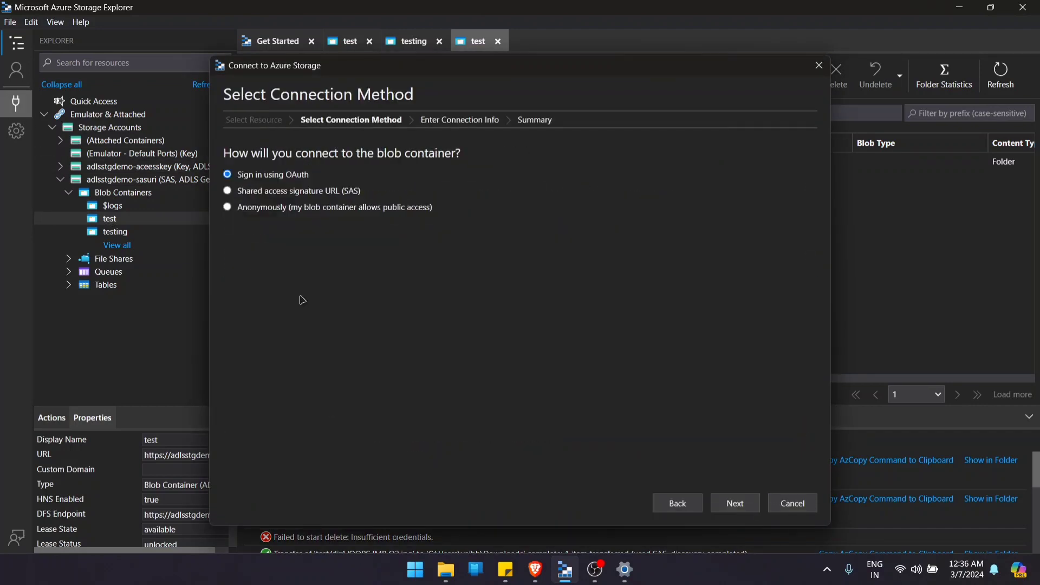
click(292, 193)
click(741, 503)
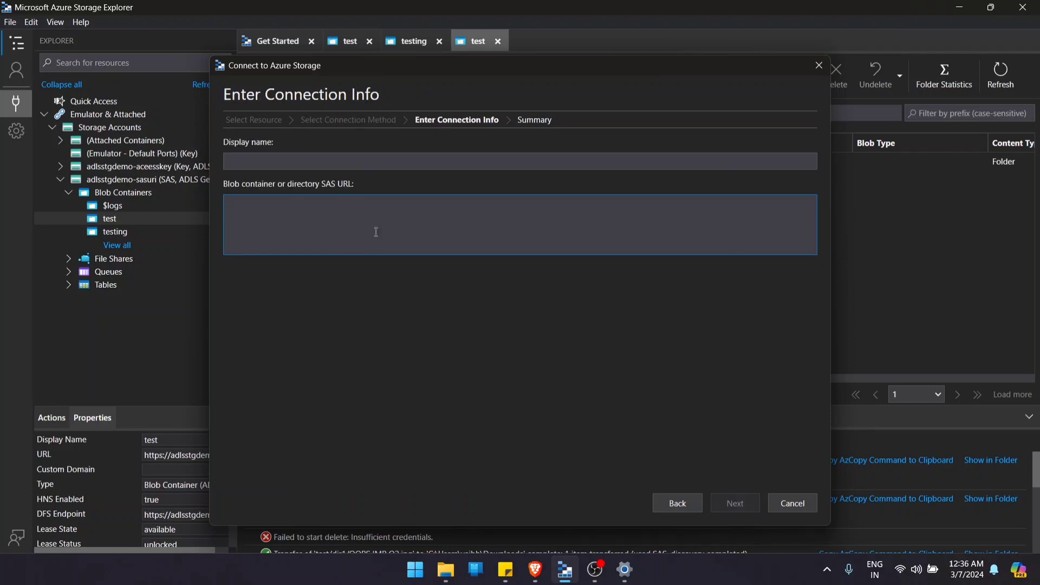
- Paste the test container's SAS URL, set the display name to test-sas and connect to the container
key(ctrl+v)
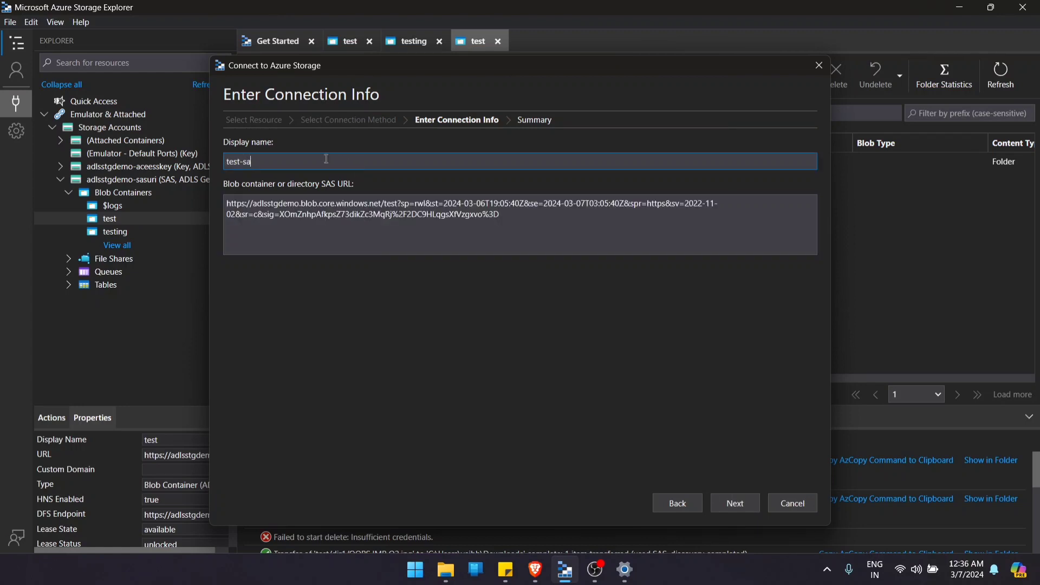
click(750, 507)
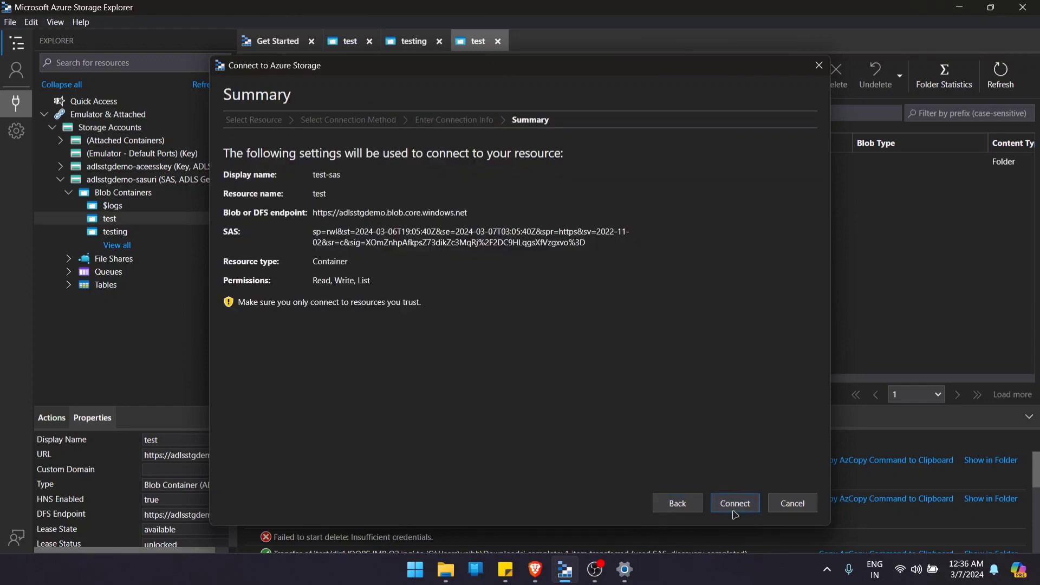
click(735, 507)
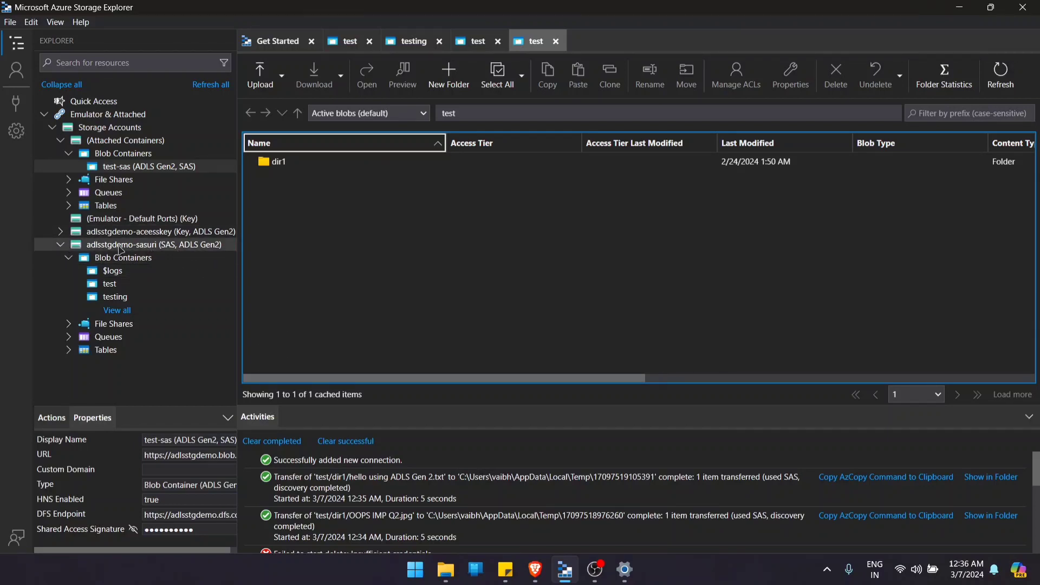
- Locate the test-sas container under the attached blob containers and select it
click(131, 169)
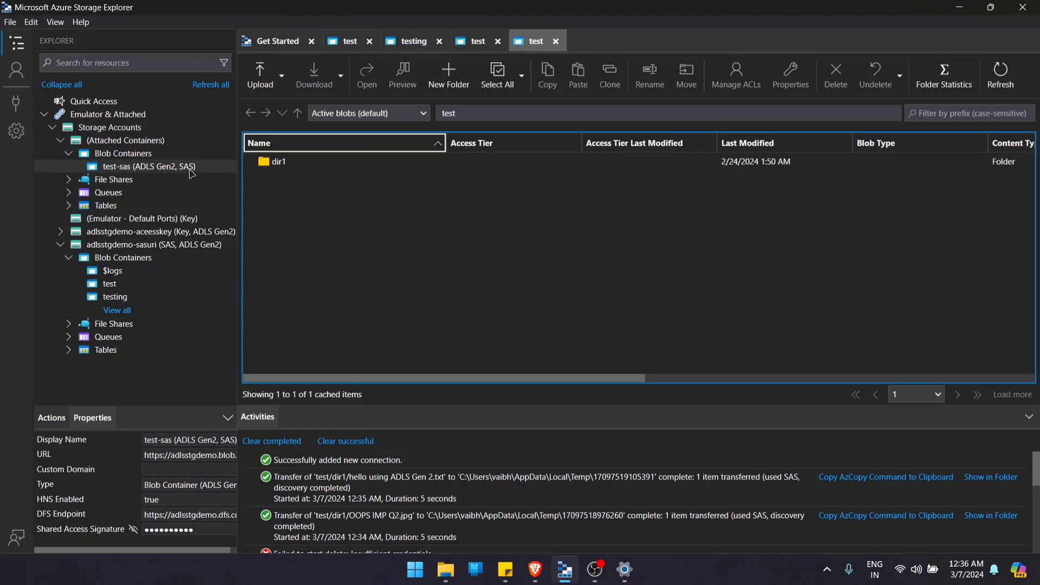
right_click(130, 143)
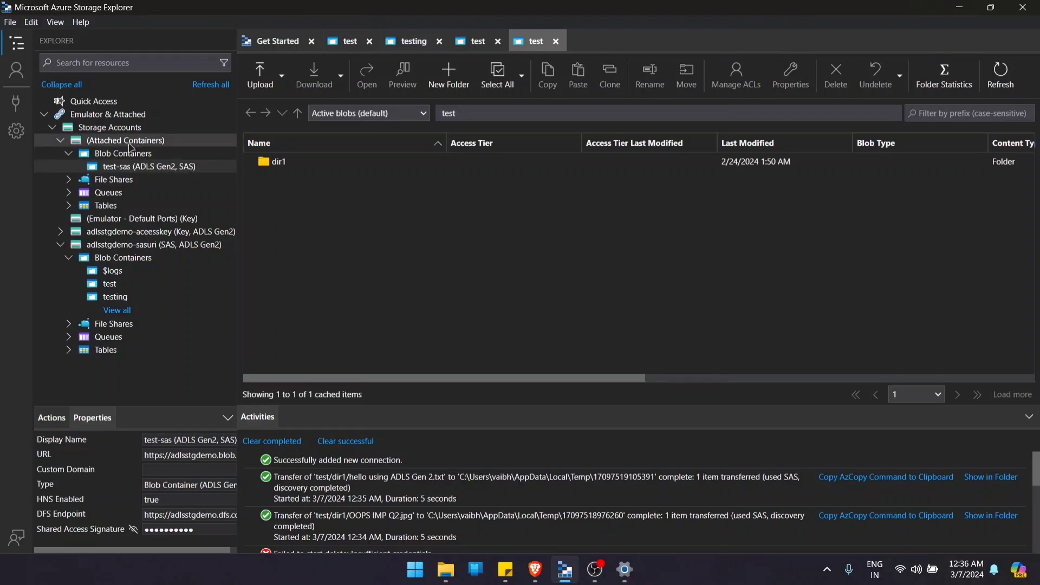
right_click(103, 149)
click(200, 143)
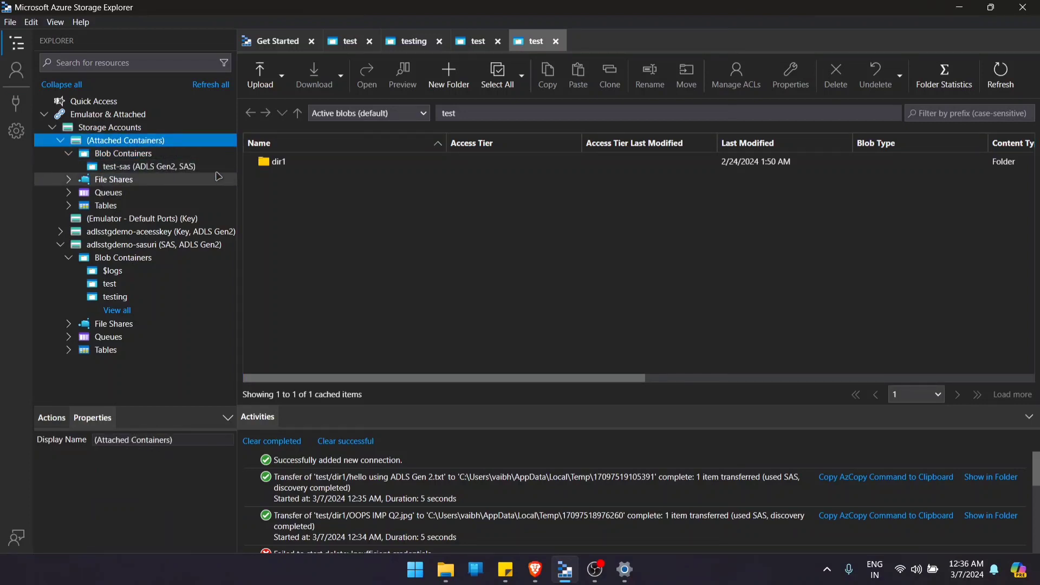
click(211, 167)
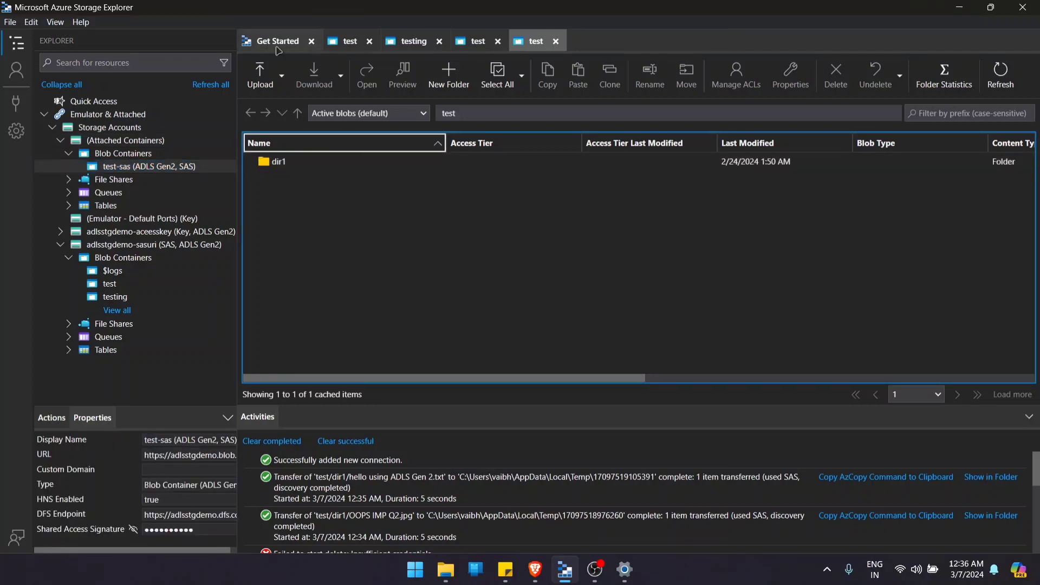
- Upload OOPS IMP Q2.jpg from Downloads to the root of the test-sas container as a block blob with the default access tier
click(255, 76)
click(278, 124)
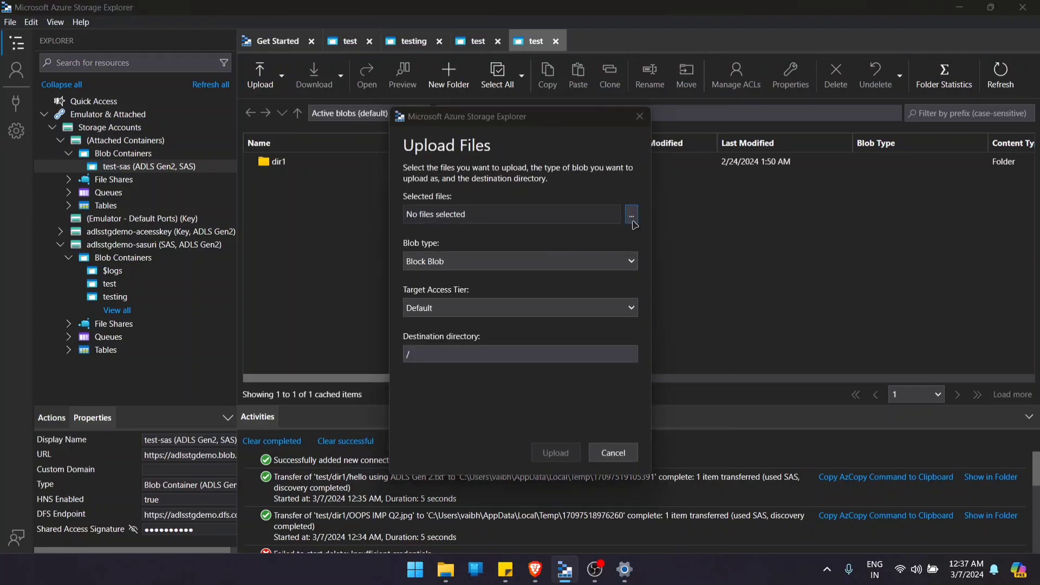
click(632, 215)
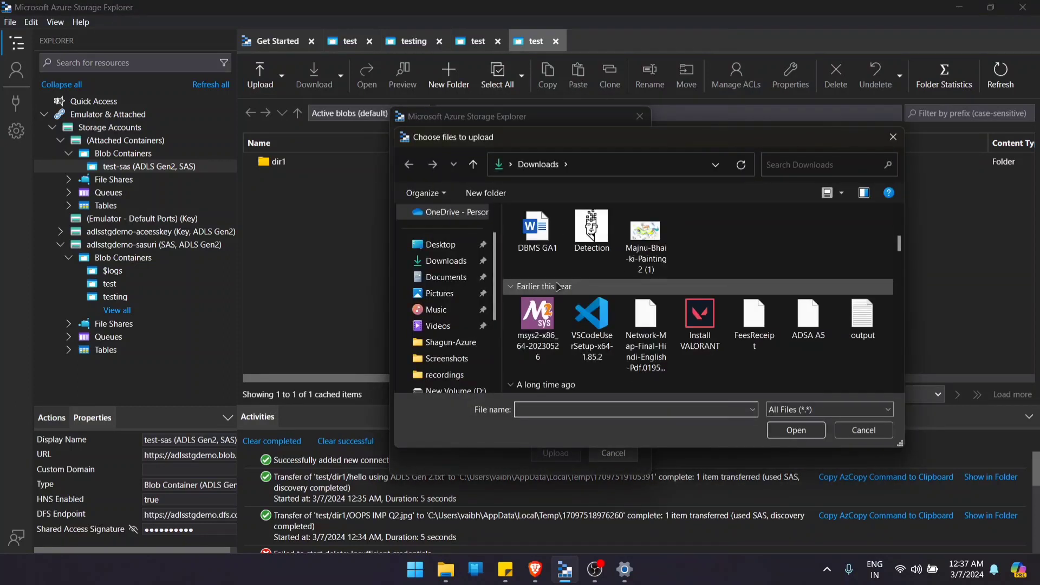
click(548, 255)
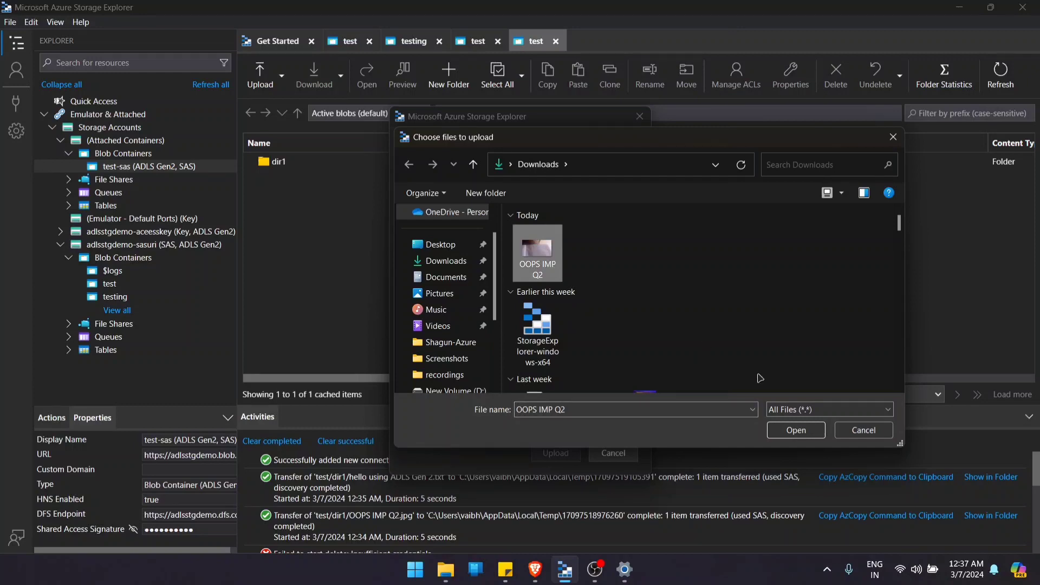
click(815, 426)
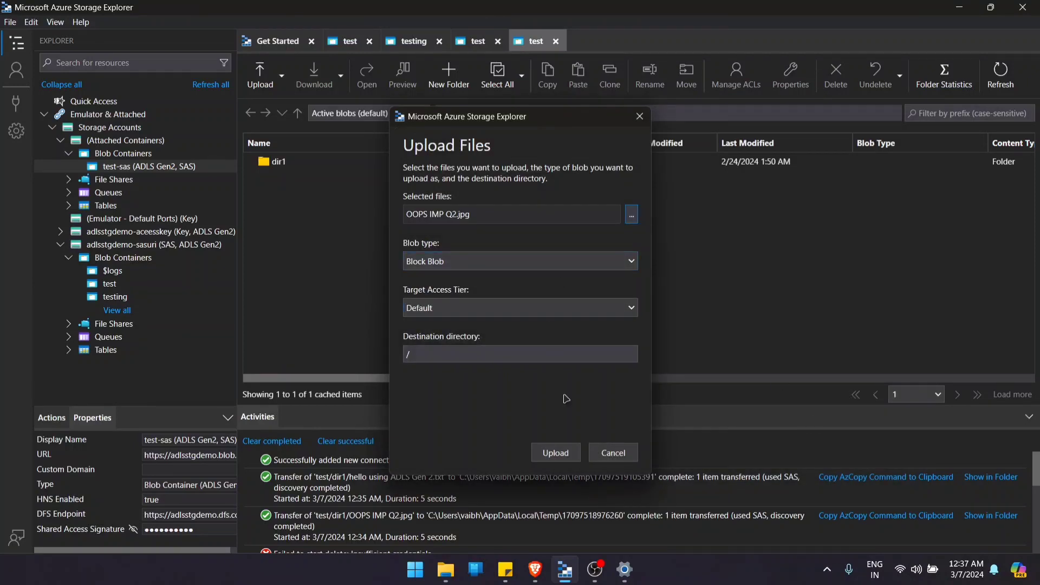
click(569, 458)
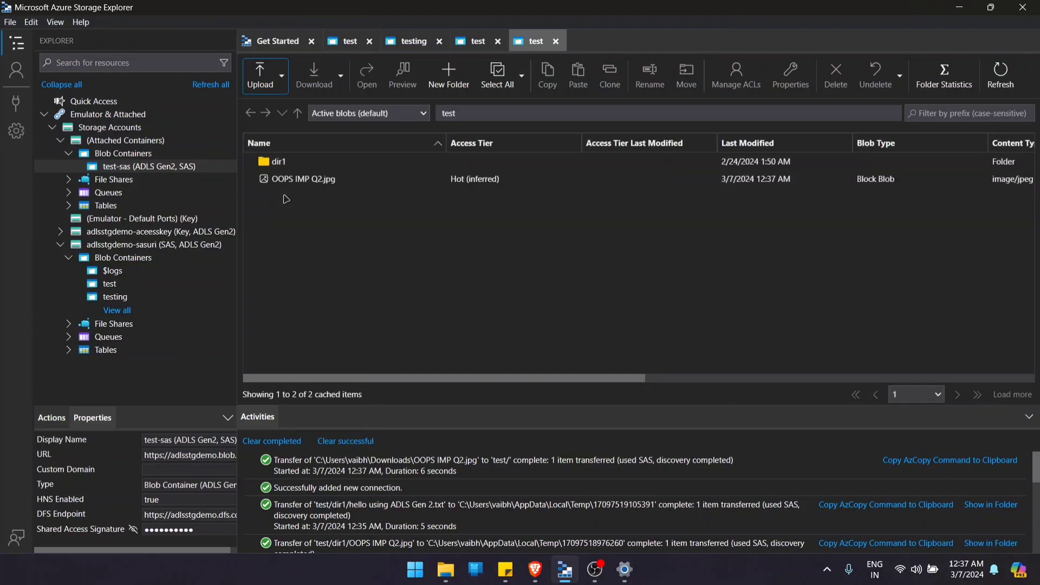
- Try to delete OOPS IMP Q2.jpg from the root of the test-sas container
click(279, 179)
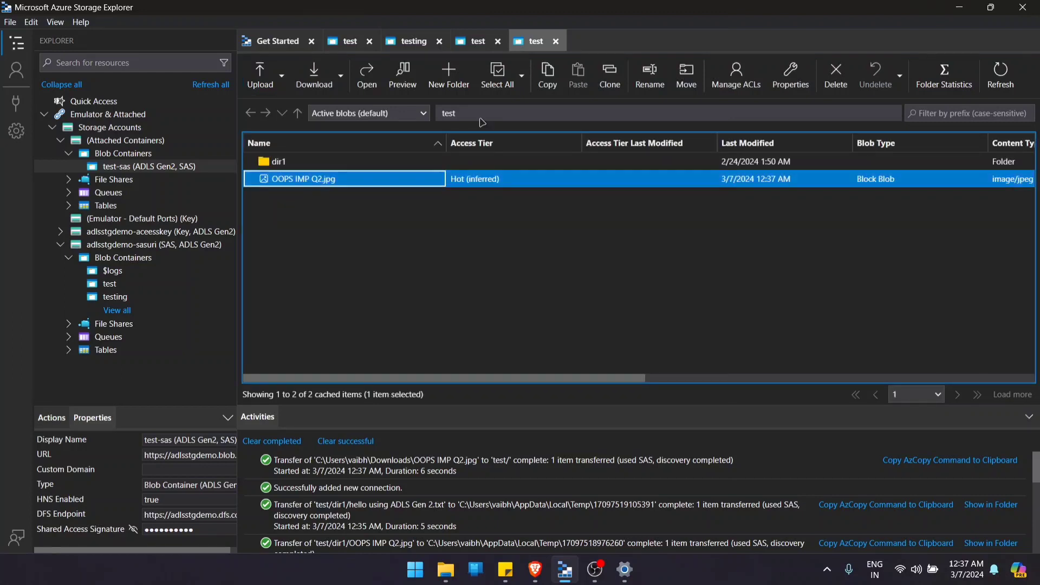
click(836, 76)
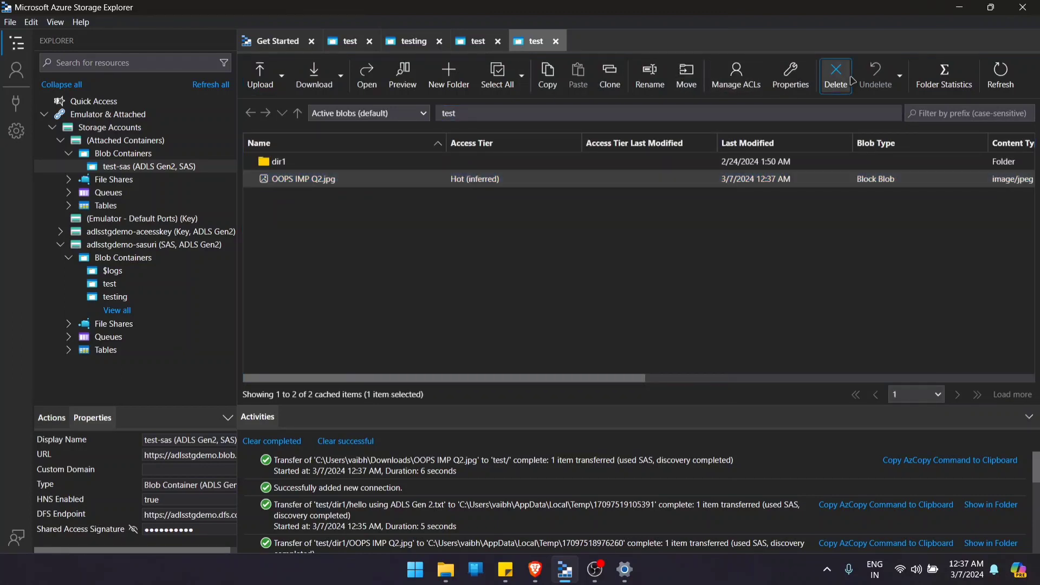
click(590, 351)
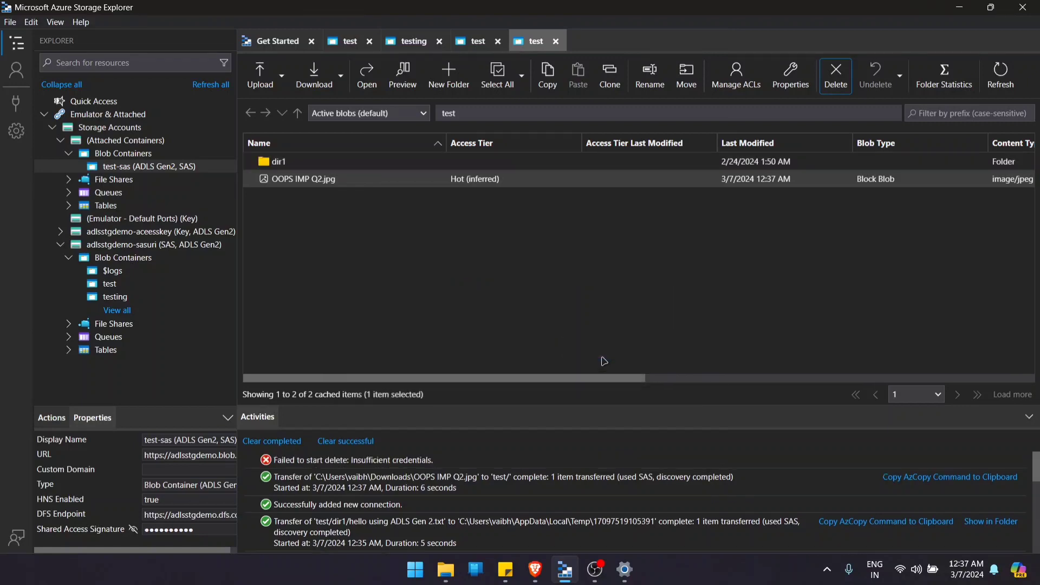
click(306, 238)
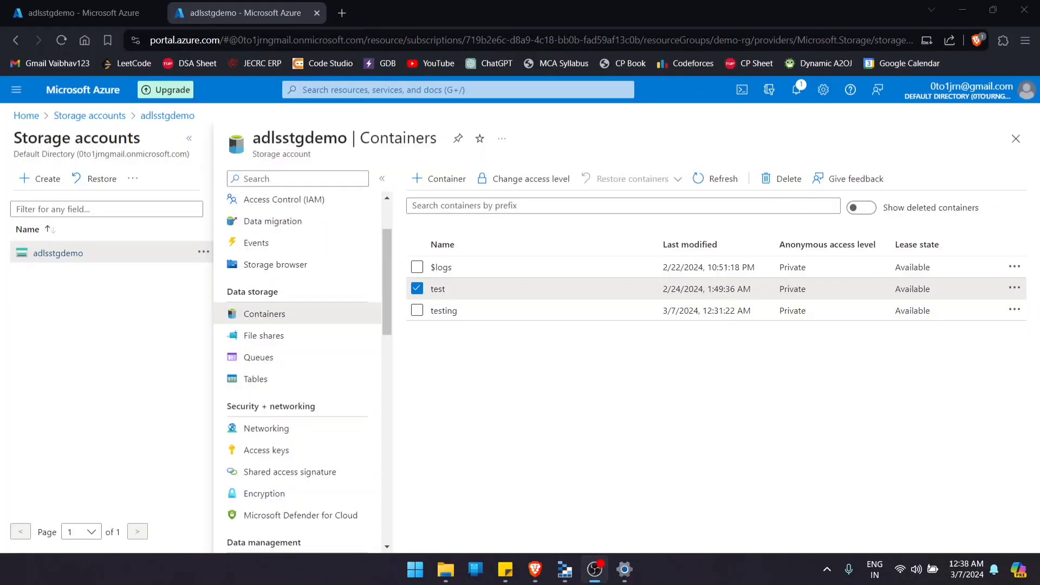